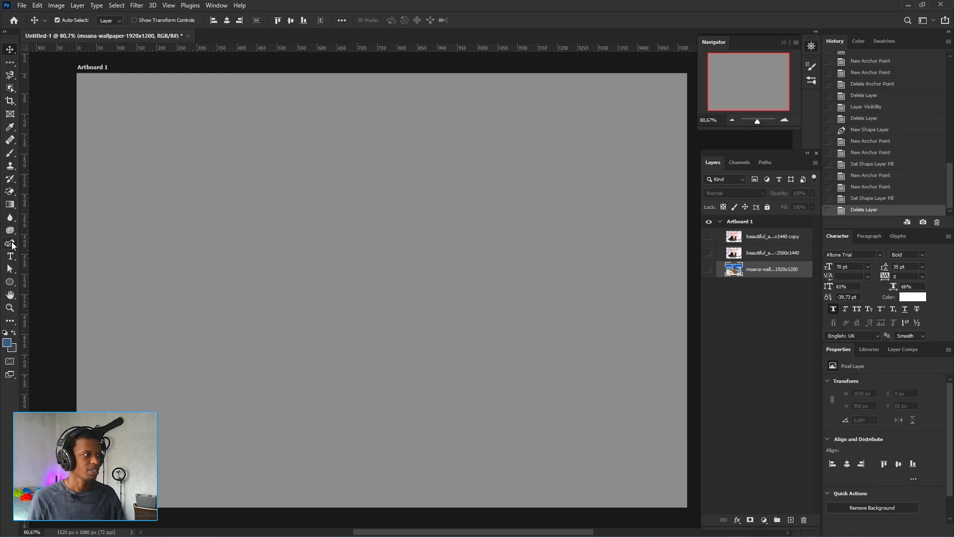
With the Pen Tool in Shape mode, draw a closed four-point parallelogram shape near the artboard's upper left corner
left_click(11, 244)
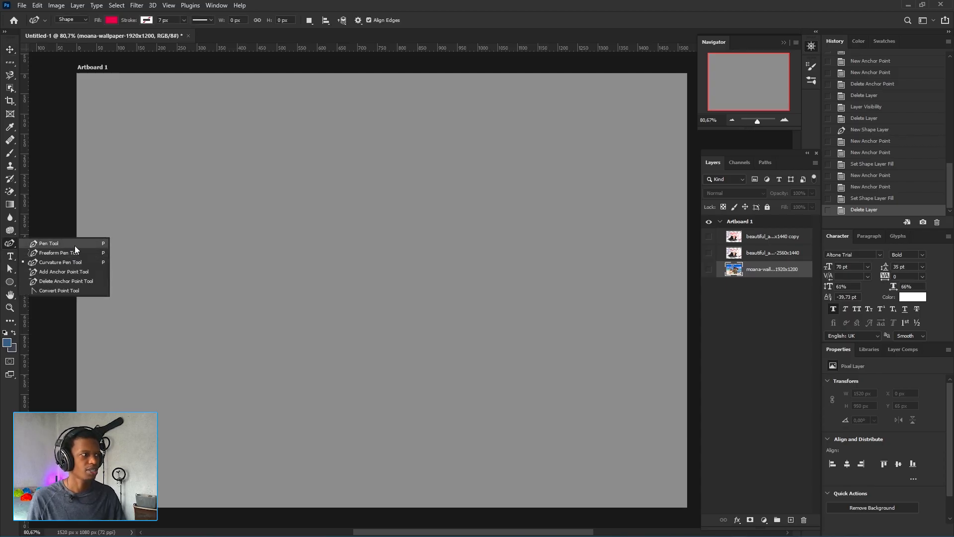
left_click(74, 244)
left_click(10, 243)
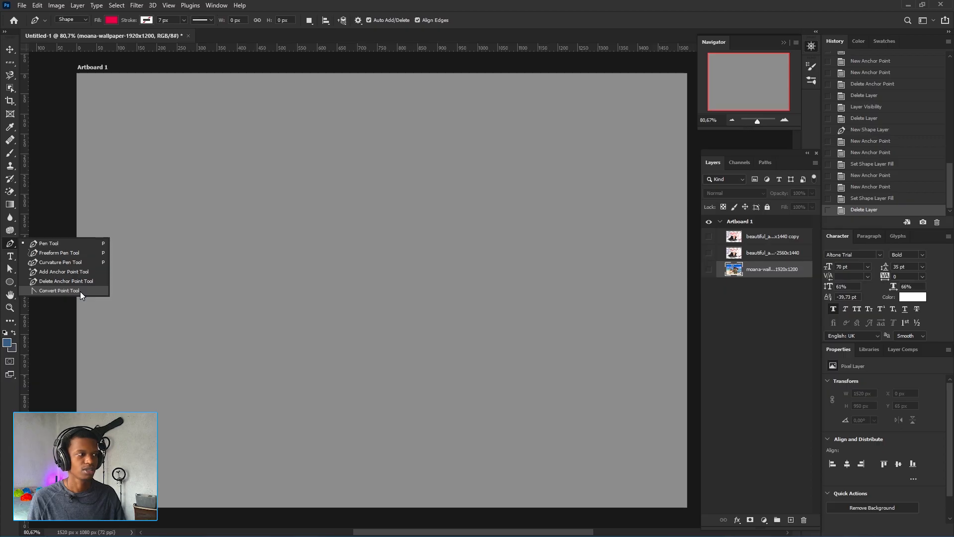
left_click(55, 243)
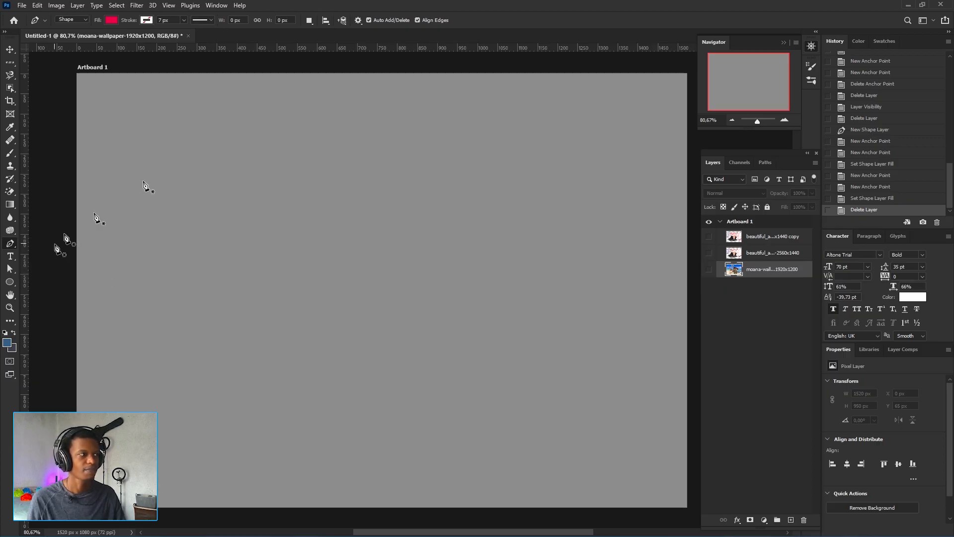
left_click(86, 21)
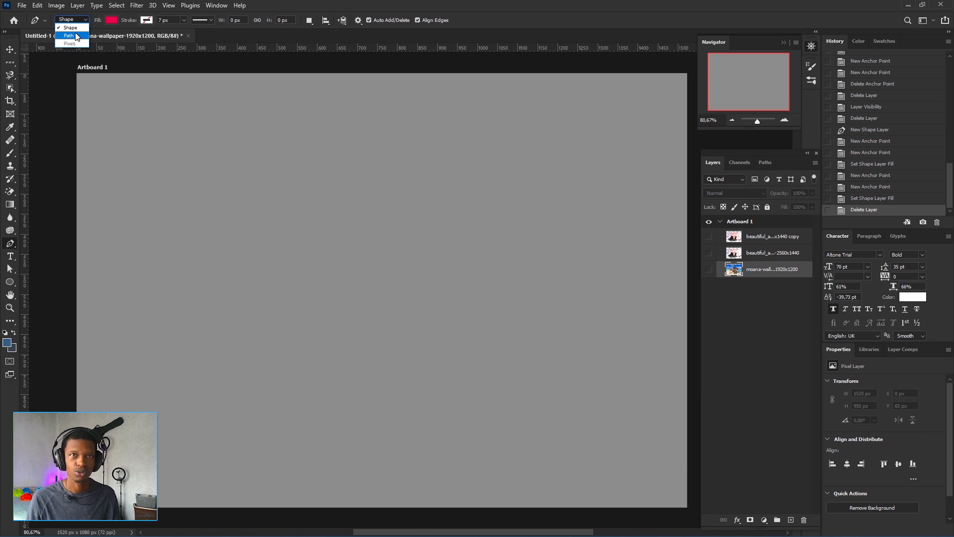
left_click(79, 20)
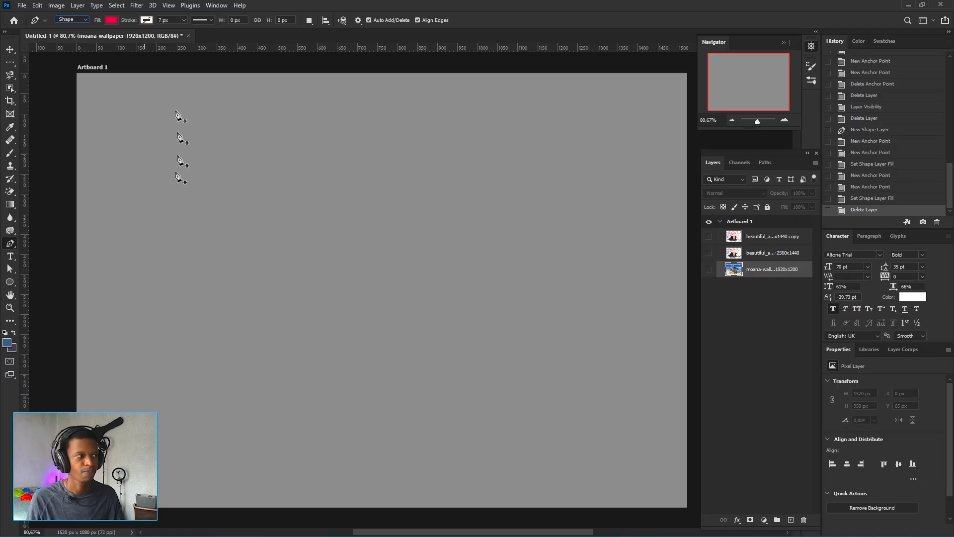
left_click(113, 102)
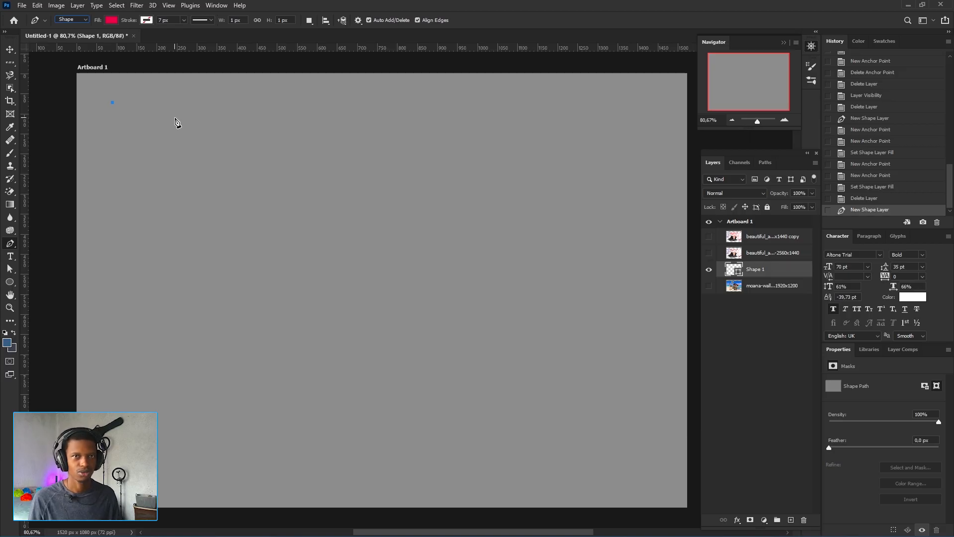
left_click(197, 106)
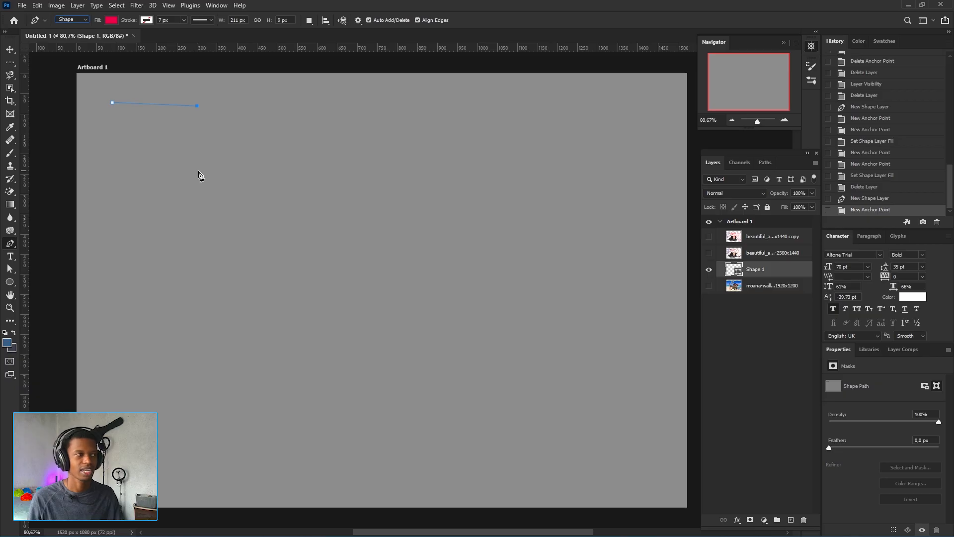
left_click(221, 144)
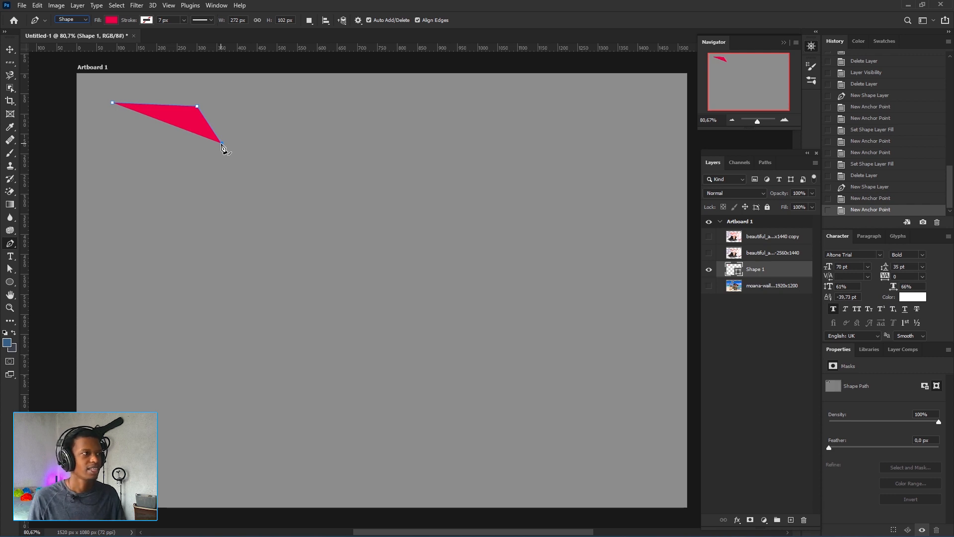
left_click(155, 144)
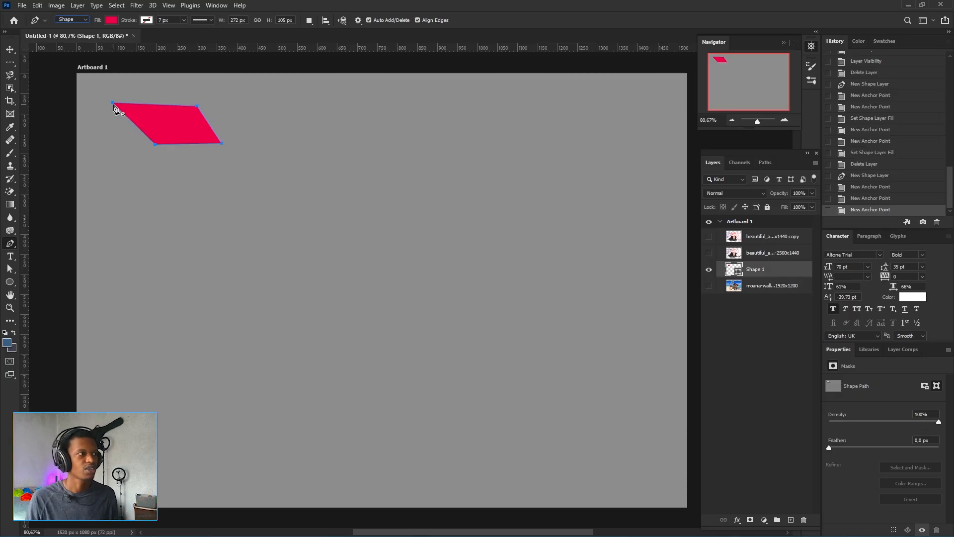
left_click(114, 106)
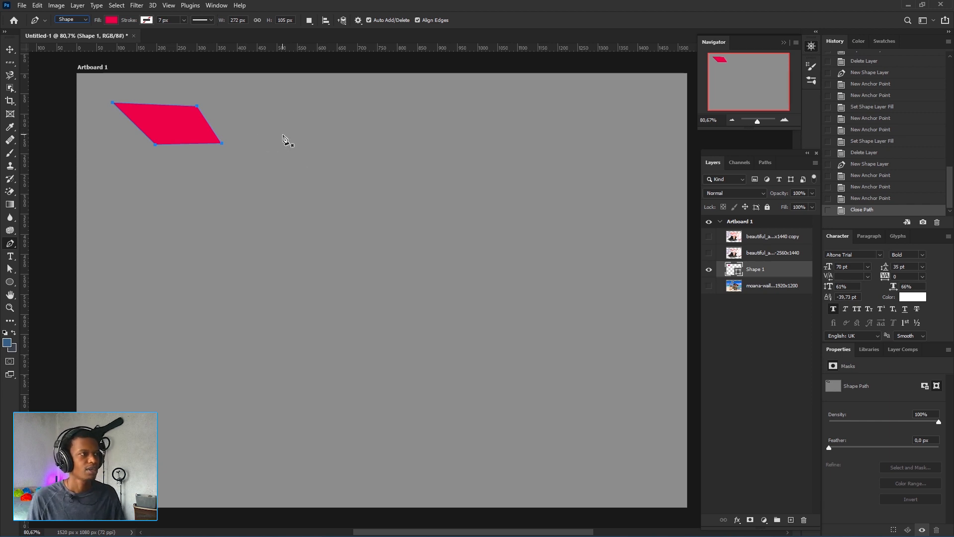
Draw a second closed shape with the Pen Tool, dragging one anchor to make a curved D-like outline
left_click(263, 108)
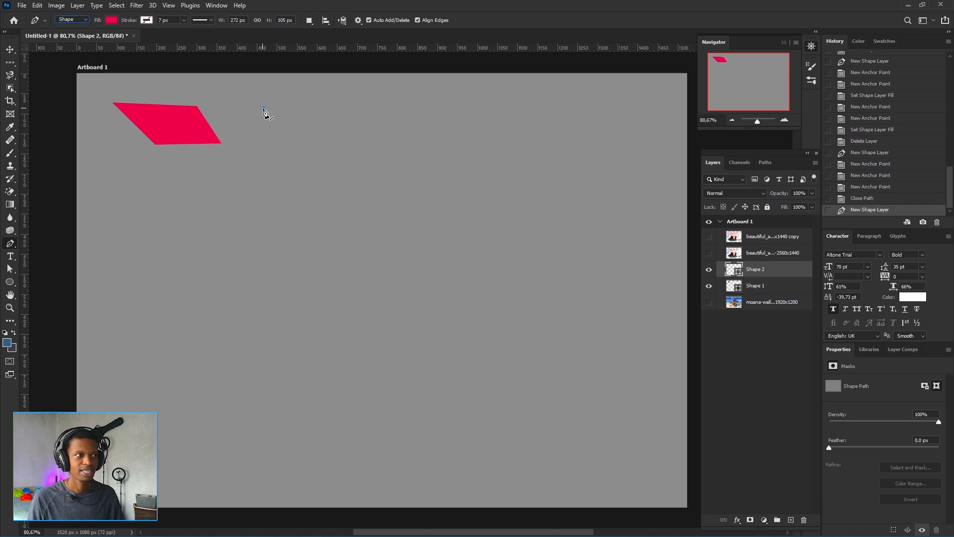
left_click(320, 127)
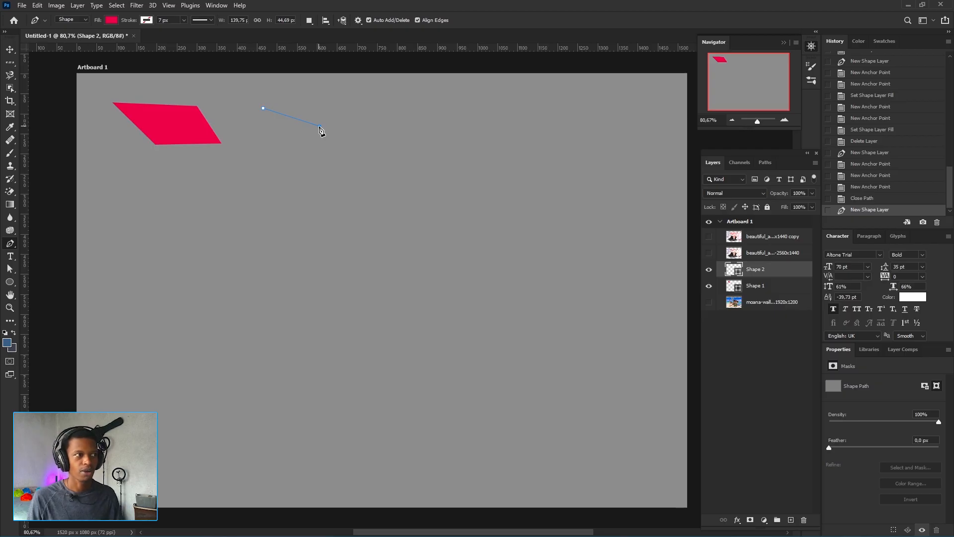
left_click_drag(320, 130, 326, 159)
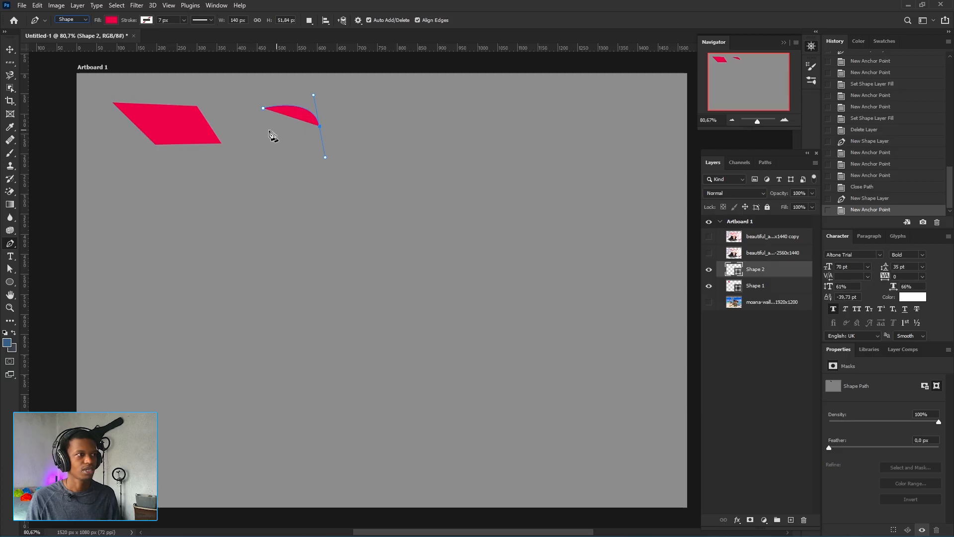
left_click(259, 146)
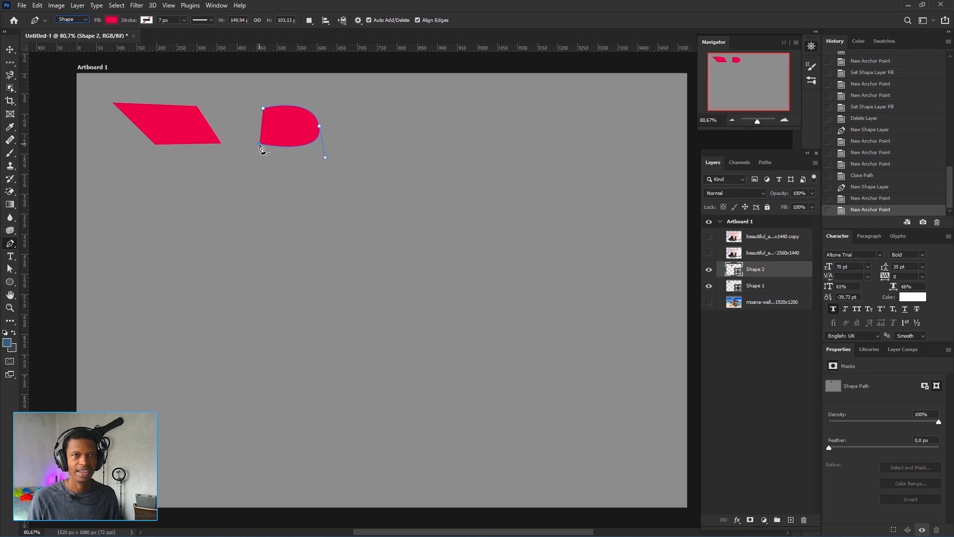
left_click(264, 108)
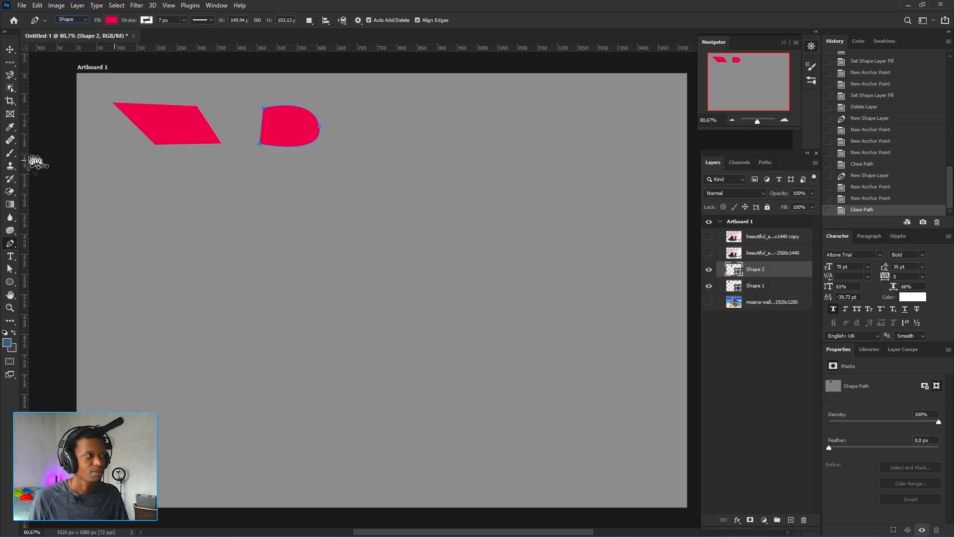
Switch to the Freeform Pen Tool and draw a freehand blob shape to the right of the D shape
right_click(10, 243)
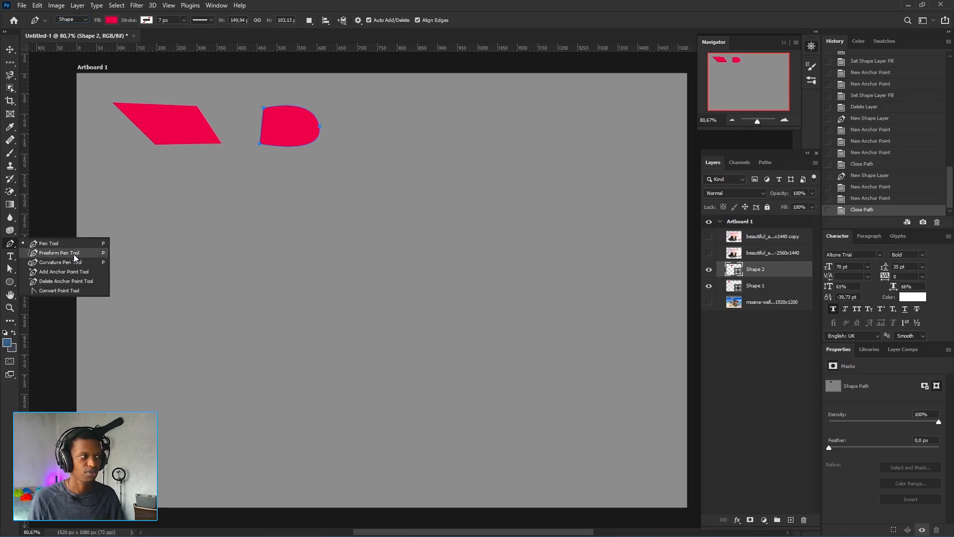
left_click(70, 253)
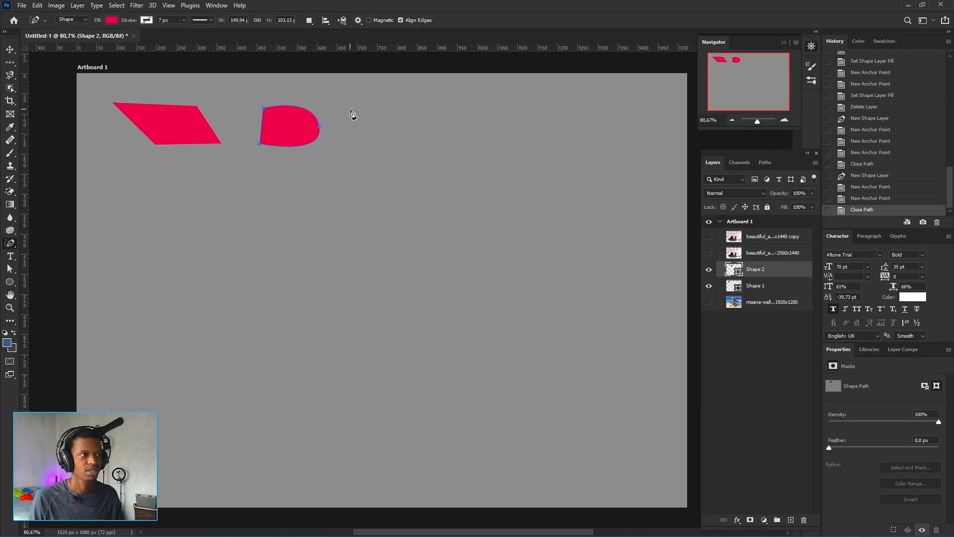
mouse_move(351, 108)
left_mouse_down()
mouse_move(413, 98)
mouse_move(439, 113)
mouse_move(461, 103)
mouse_move(473, 152)
left_mouse_up()
mouse_move(406, 141)
left_mouse_down()
mouse_move(388, 163)
mouse_move(365, 144)
mouse_move(353, 111)
left_mouse_up()
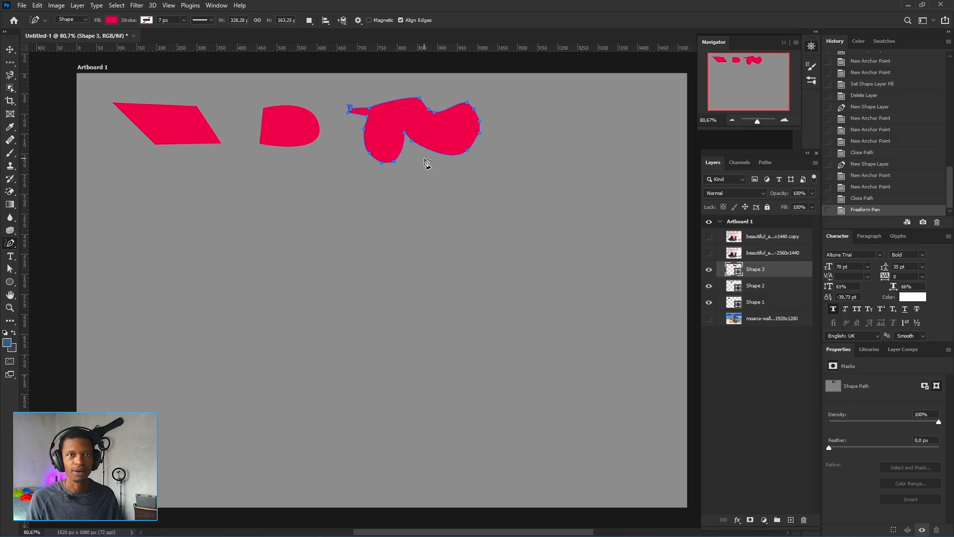
Switch to the Curvature Pen Tool and undo the stray anchor it added to the freeform shape
right_click(11, 244)
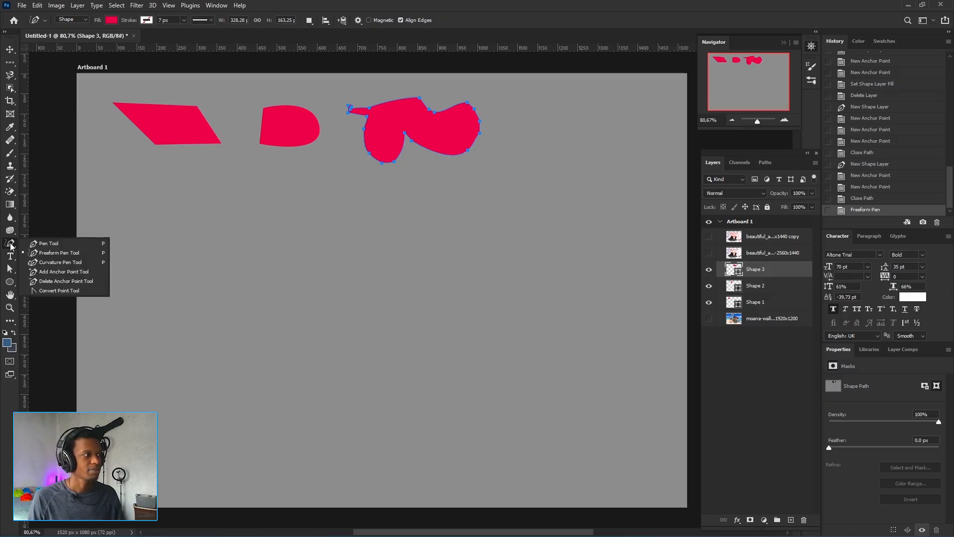
left_click(67, 262)
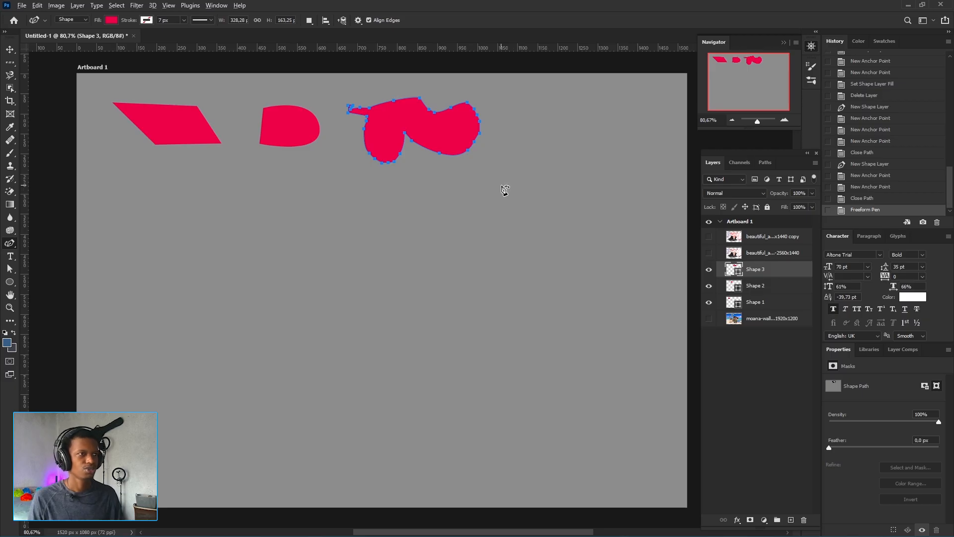
left_click(531, 102)
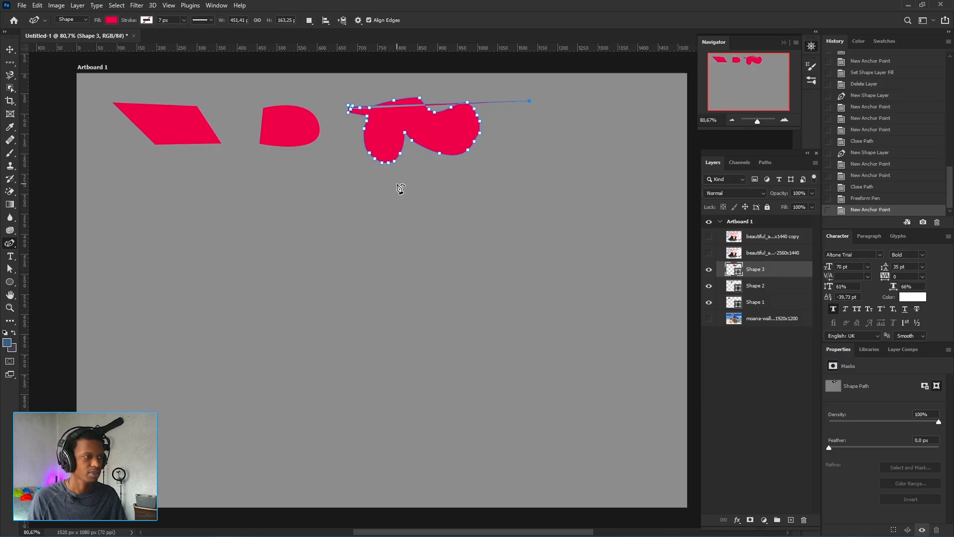
key("ctrl+z")
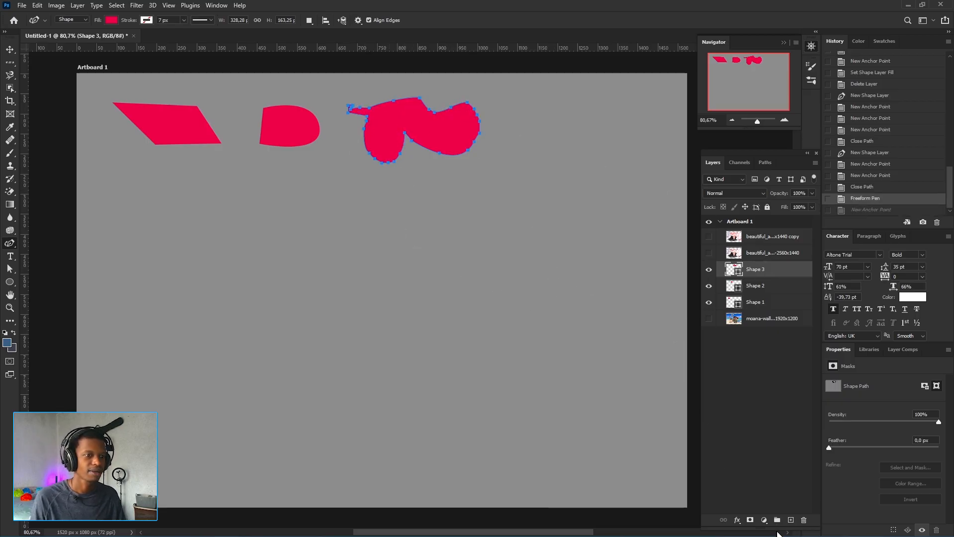
Add a new layer and draw a closed curvy S-like shape with the Curvature Pen Tool at the artboard's upper right
left_click(790, 520)
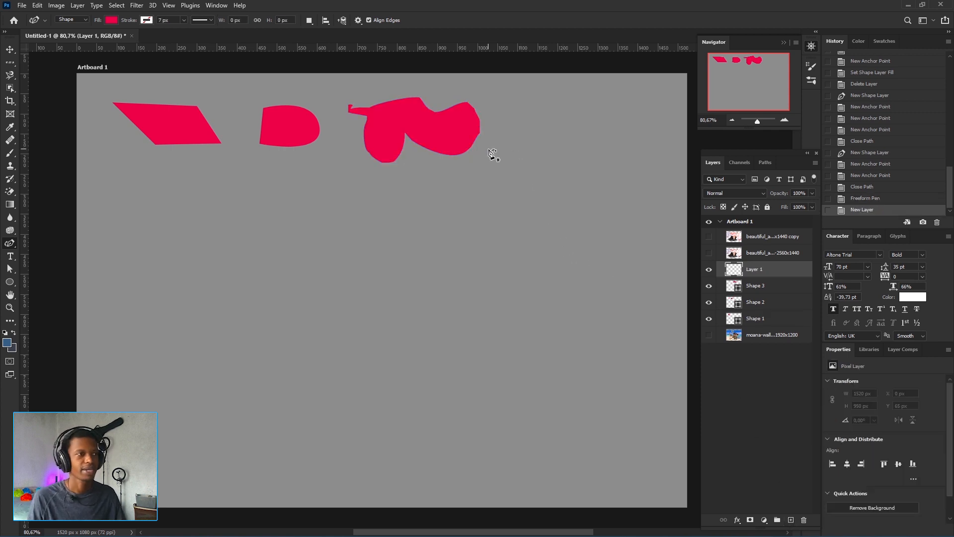
left_click(532, 105)
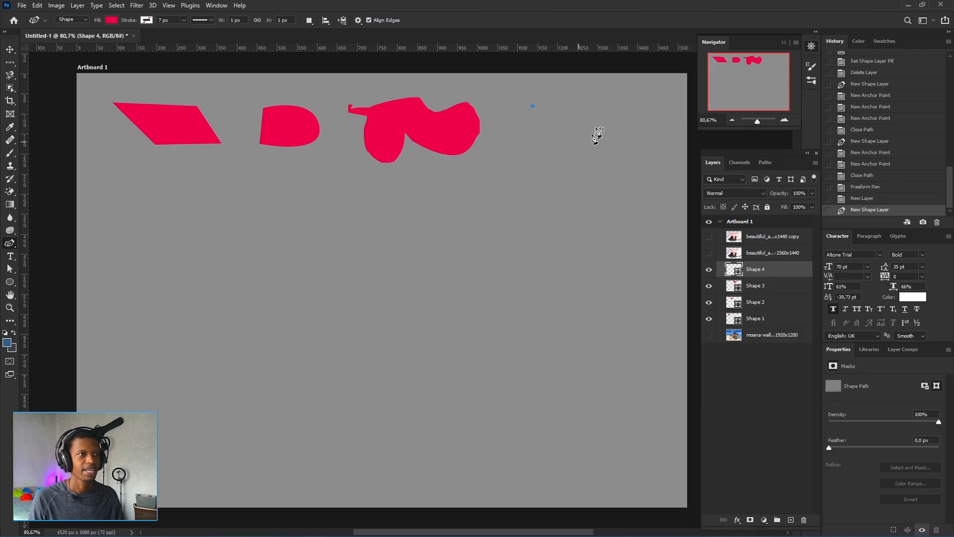
left_click(612, 106)
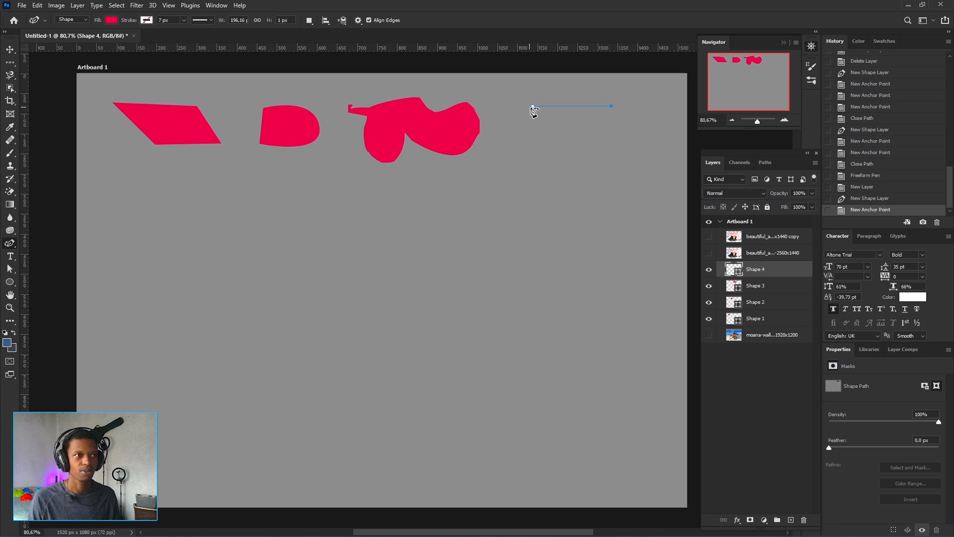
left_click(599, 164)
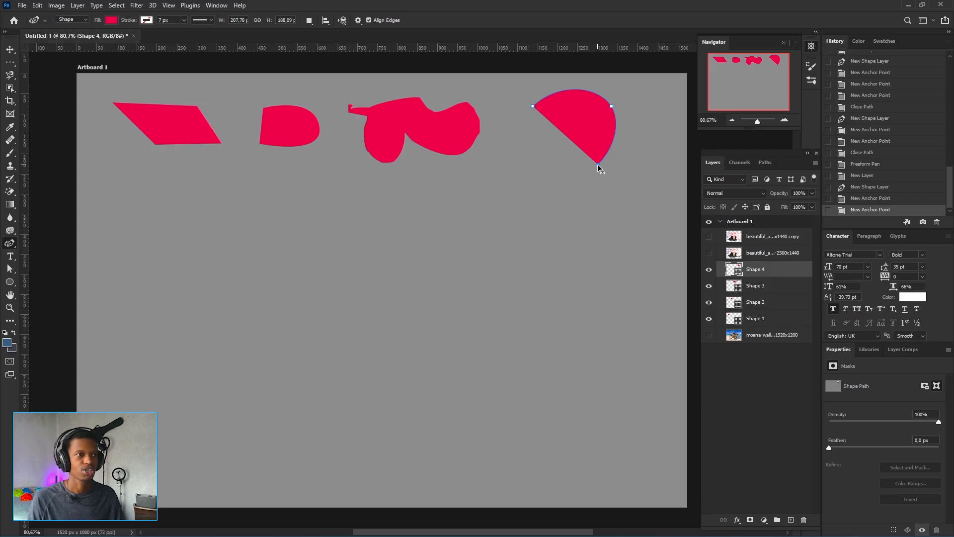
left_click(571, 236)
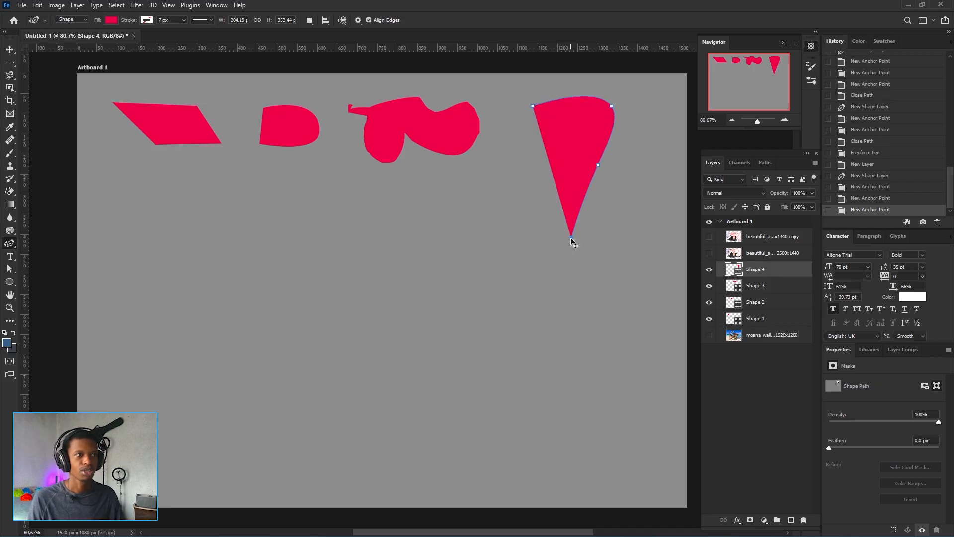
left_click(634, 243)
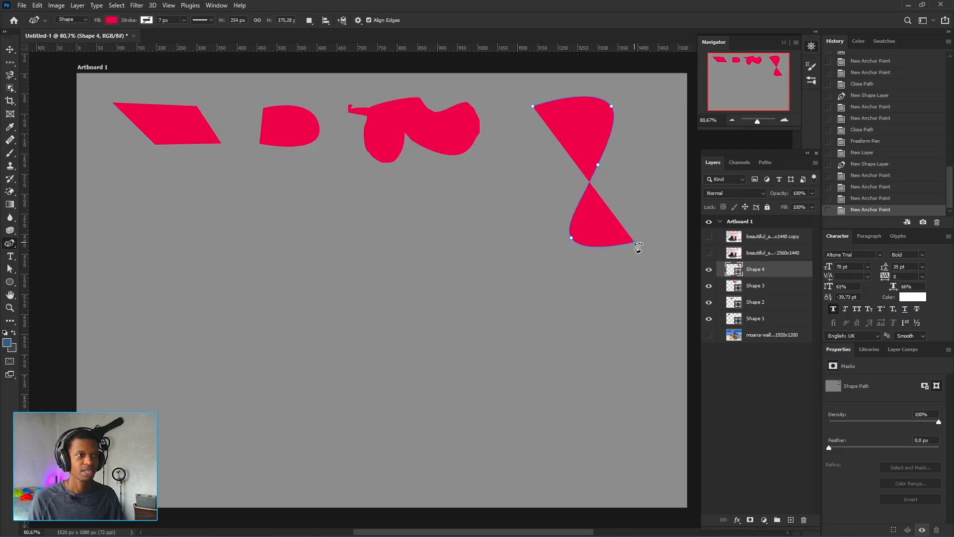
left_click(609, 292)
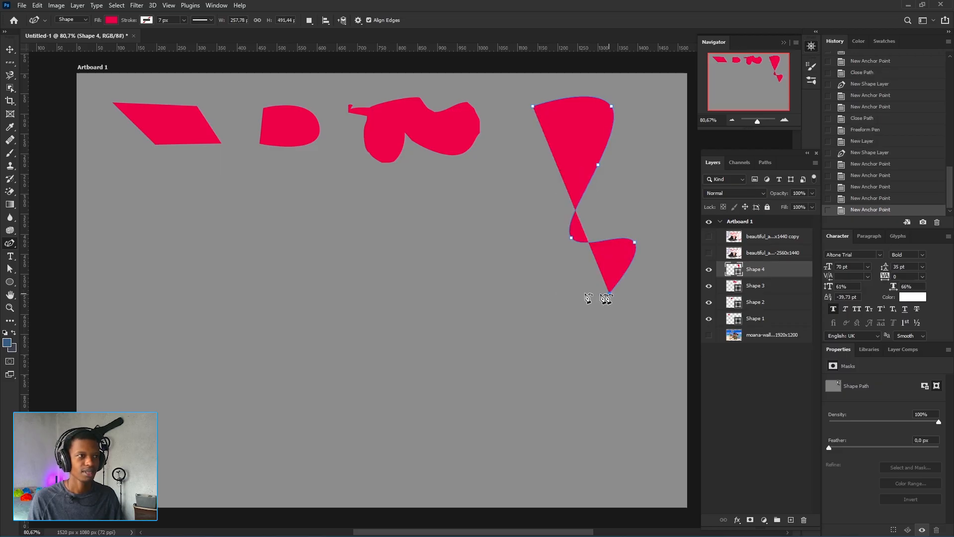
left_click(515, 254)
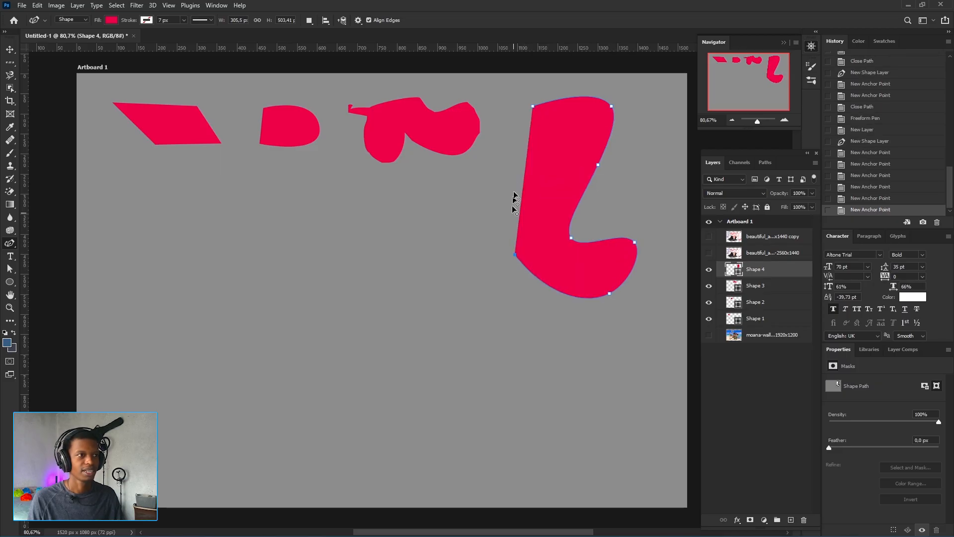
left_click(554, 166)
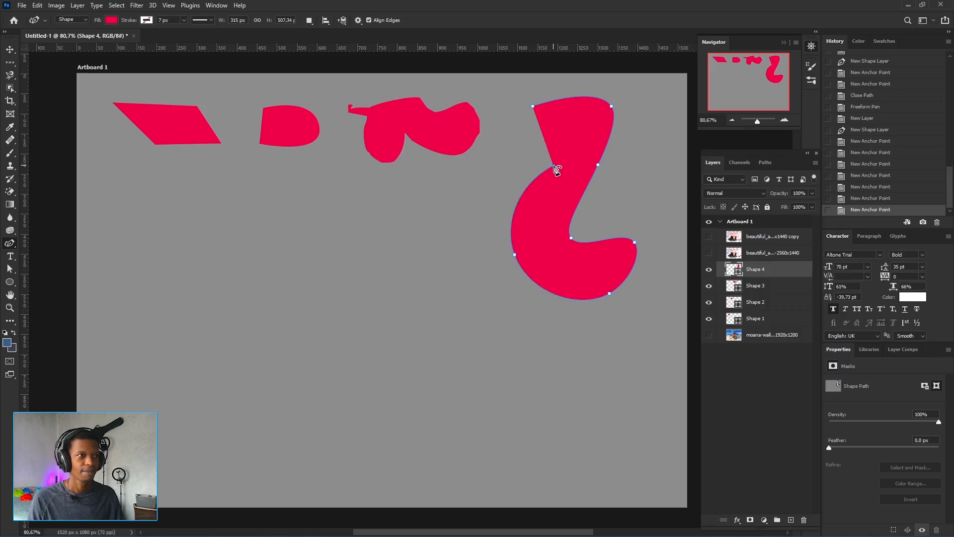
left_click(532, 108)
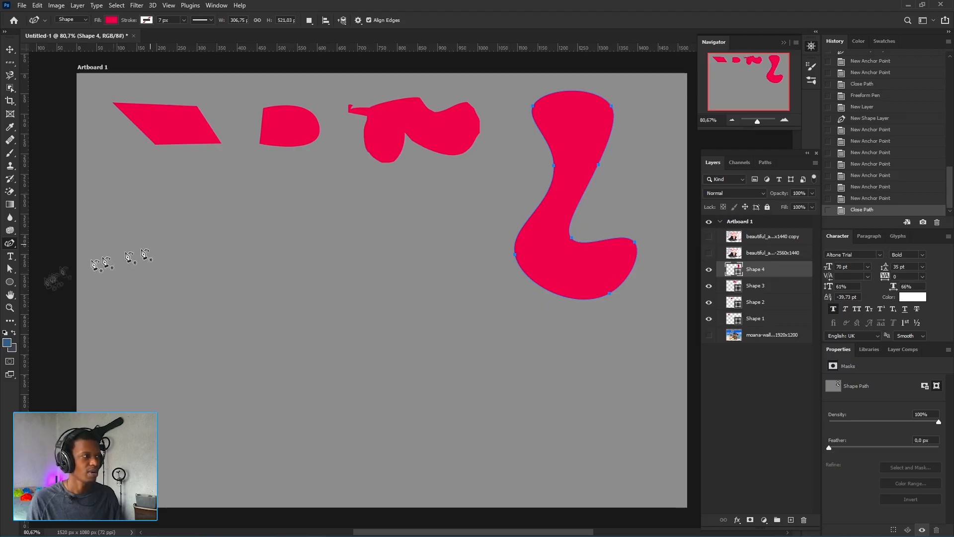
Use the Add Anchor Point Tool to add an anchor on the left edge of the curvy shape
right_click(9, 245)
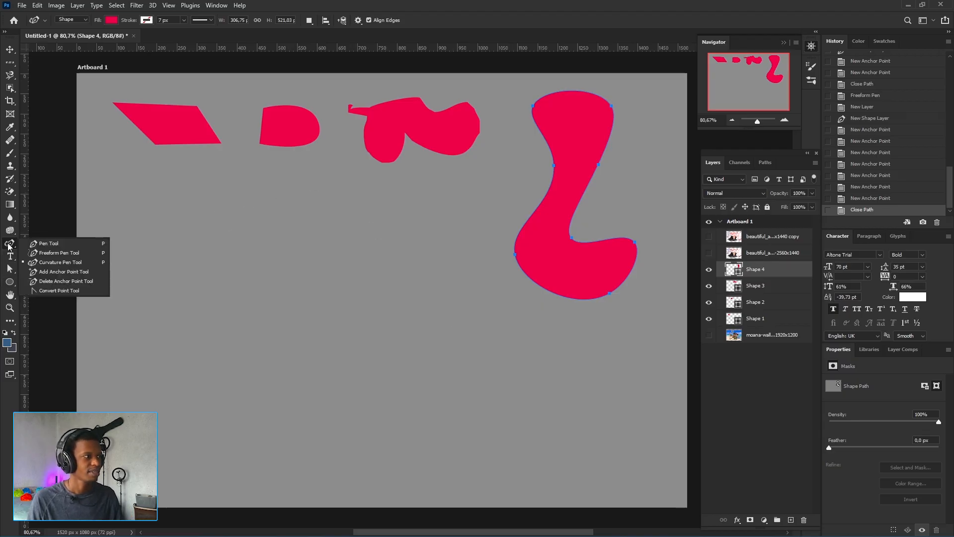
left_click(65, 272)
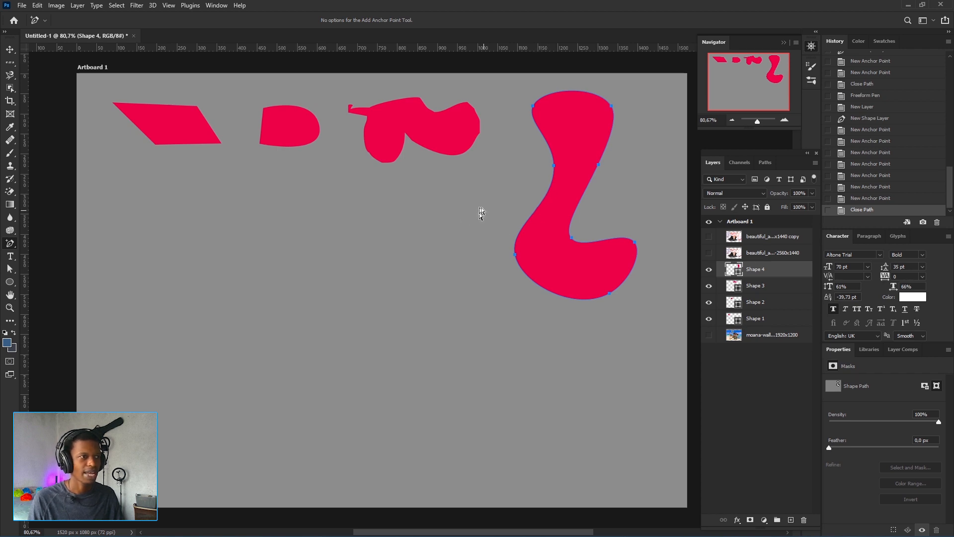
left_click(537, 211)
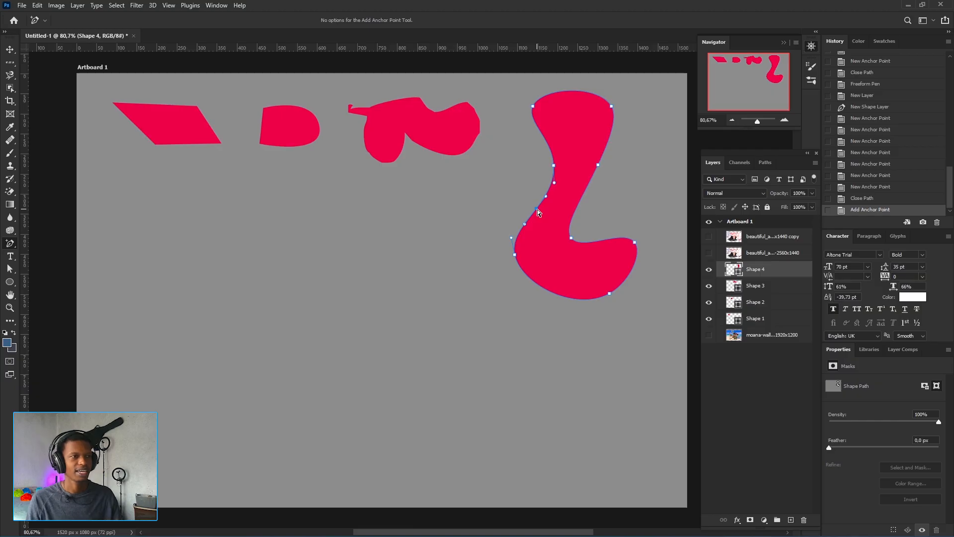
Drag the newly added anchor on the shape's left edge outward to bulge that side of the curvy shape
scroll(537, 210, "up", 6)
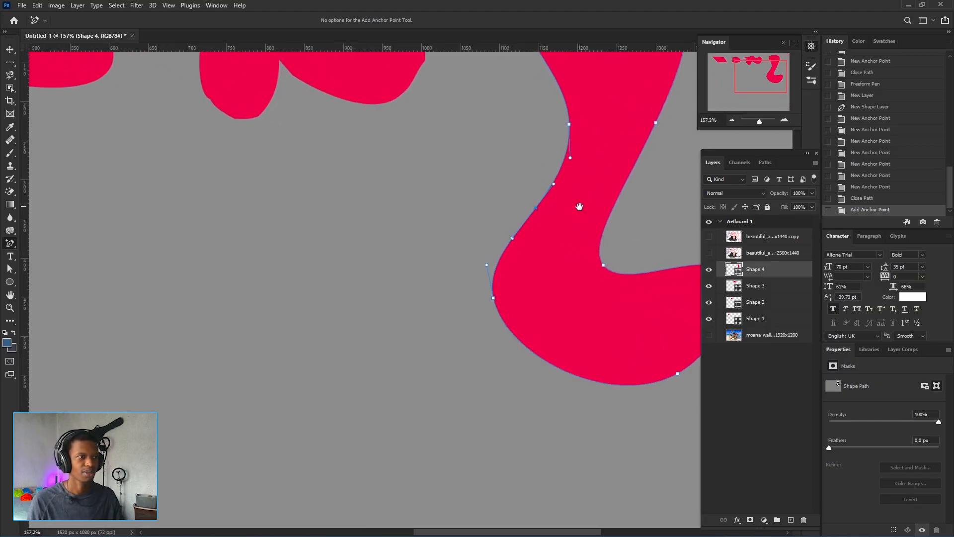
left_click_drag(579, 208, 486, 294)
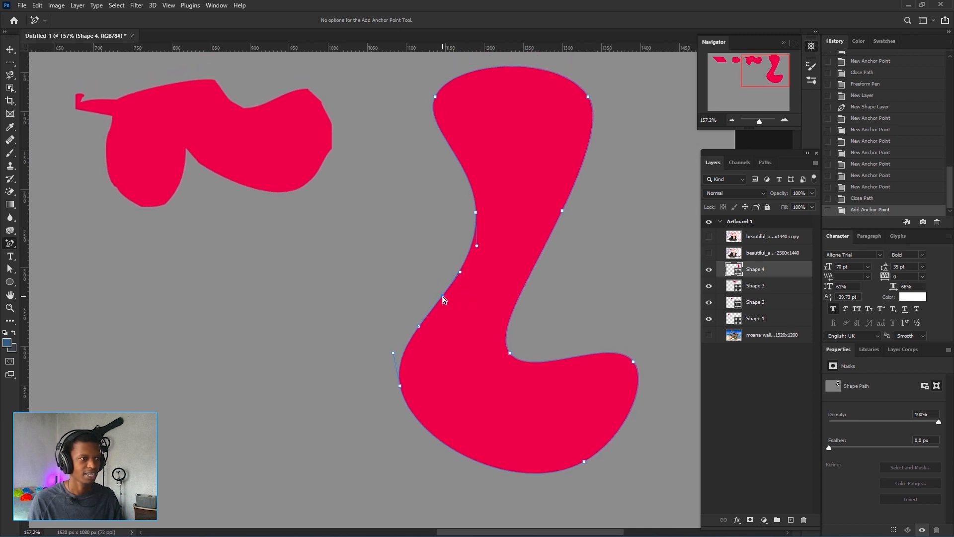
left_click_drag(443, 298, 363, 245)
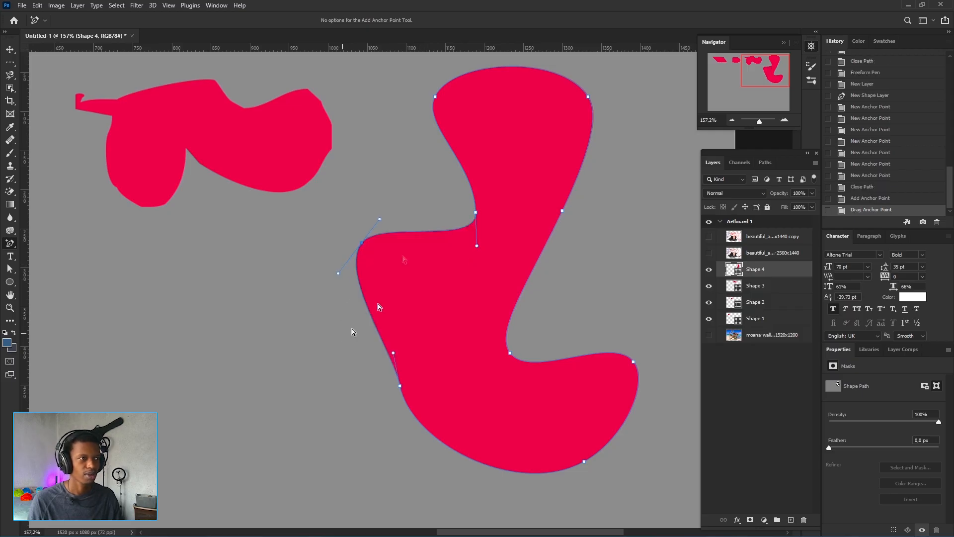
Add an anchor on the curvy shape's right edge and drag it outward to form a bump
left_click(528, 280)
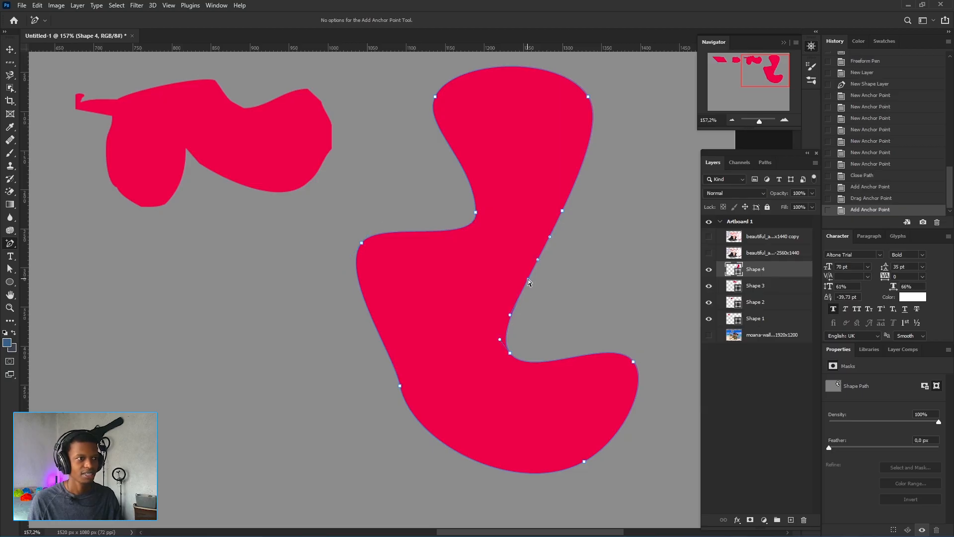
left_click_drag(528, 280, 610, 270)
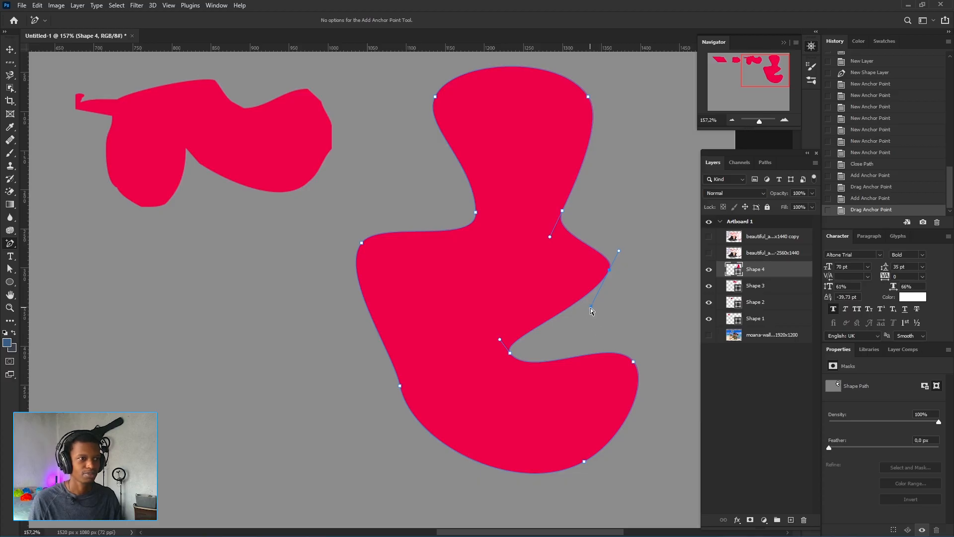
Adjust the direction handles of the new right-edge anchor to reshape the curves around the bump
left_click_drag(591, 306, 620, 299)
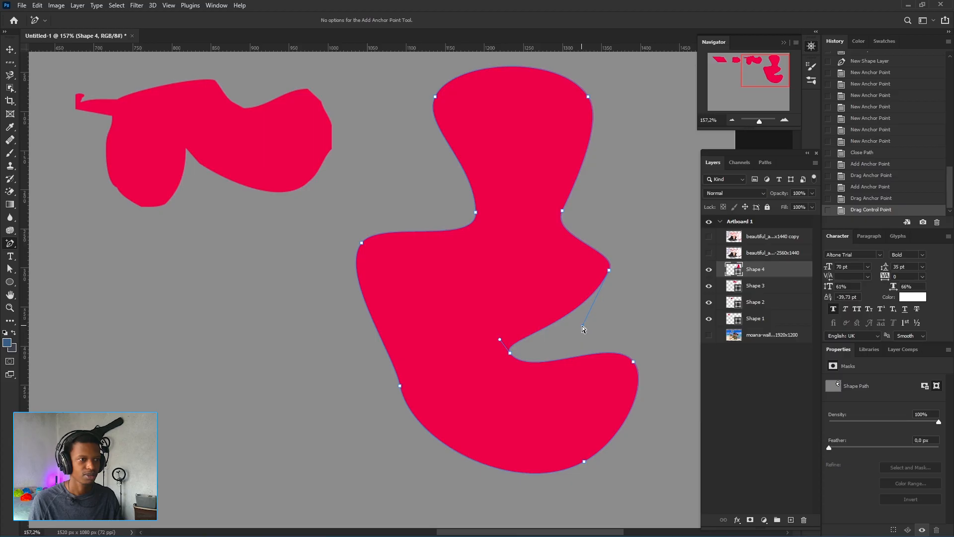
left_click_drag(583, 326, 633, 324)
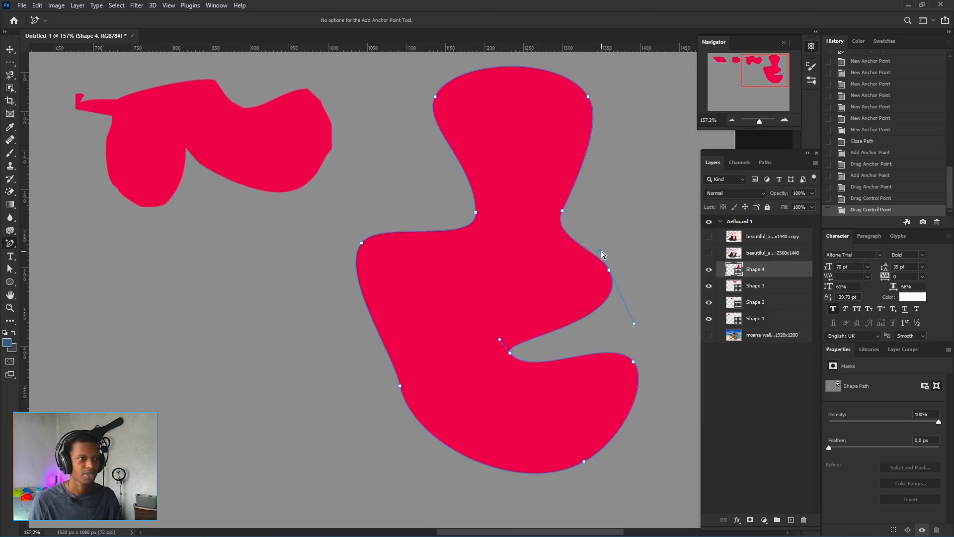
left_click_drag(600, 251, 612, 233)
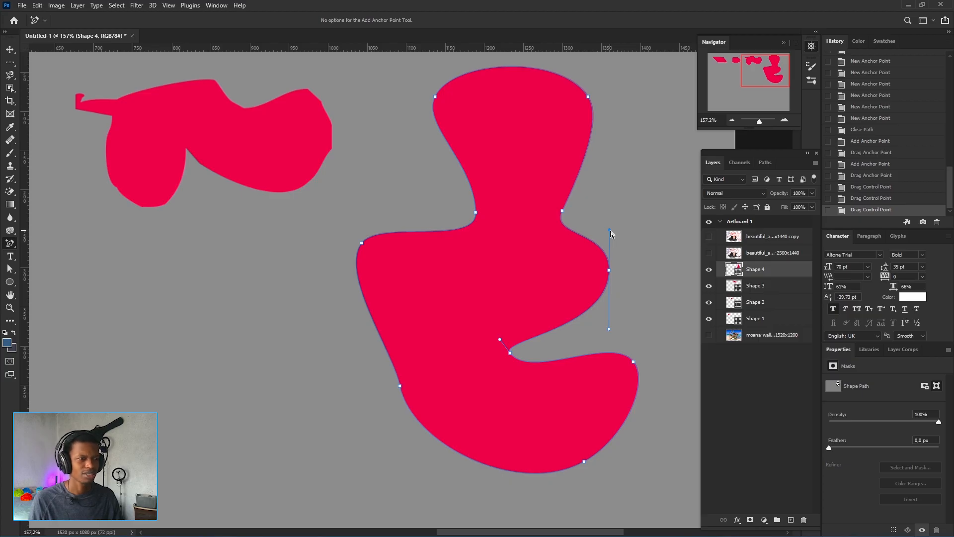
left_click_drag(610, 230, 610, 219)
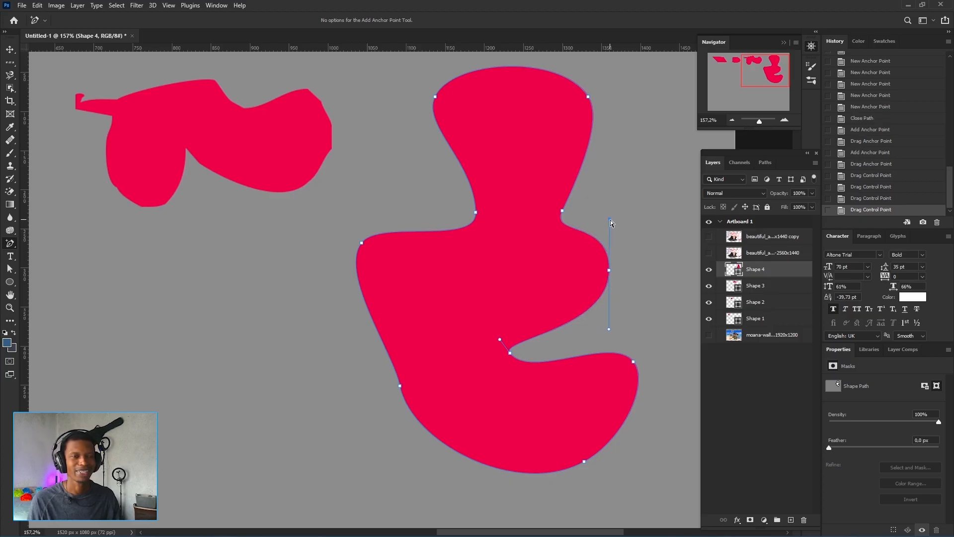
left_click(610, 230)
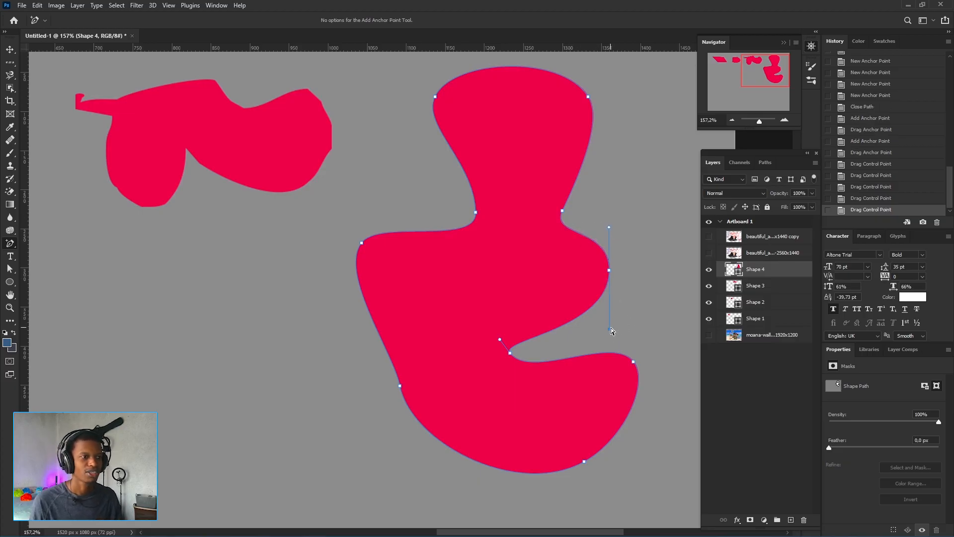
left_click_drag(610, 330, 619, 395)
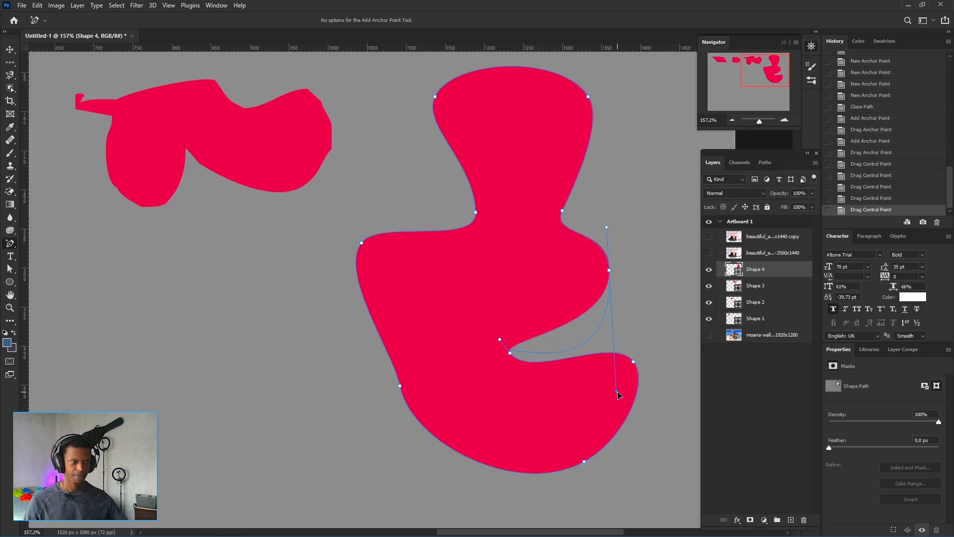
left_click_drag(619, 395, 611, 351)
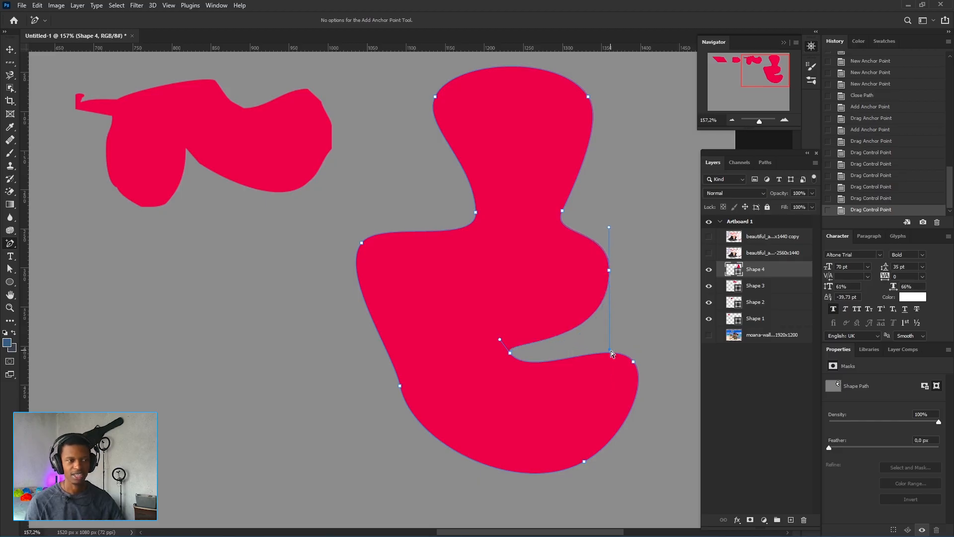
left_click_drag(611, 351, 613, 286)
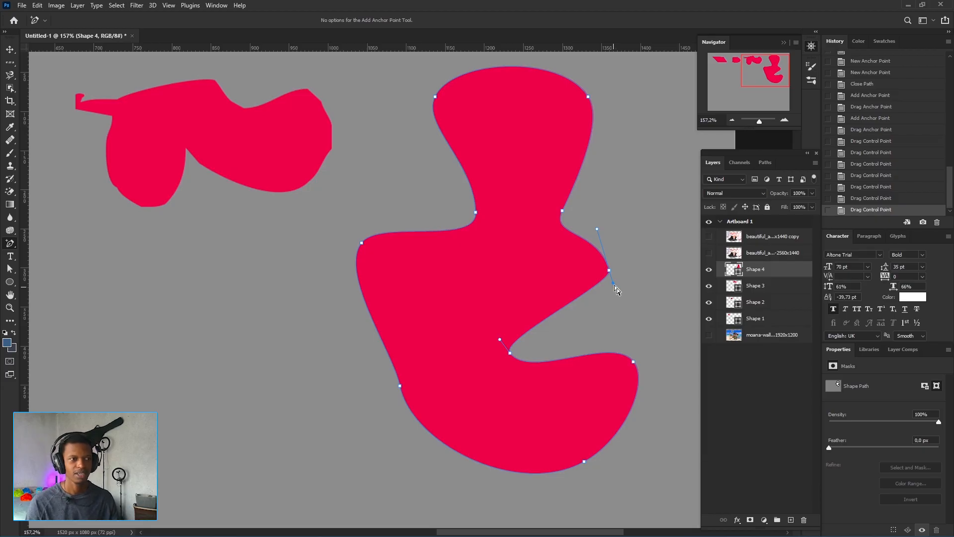
left_click_drag(614, 282, 618, 314)
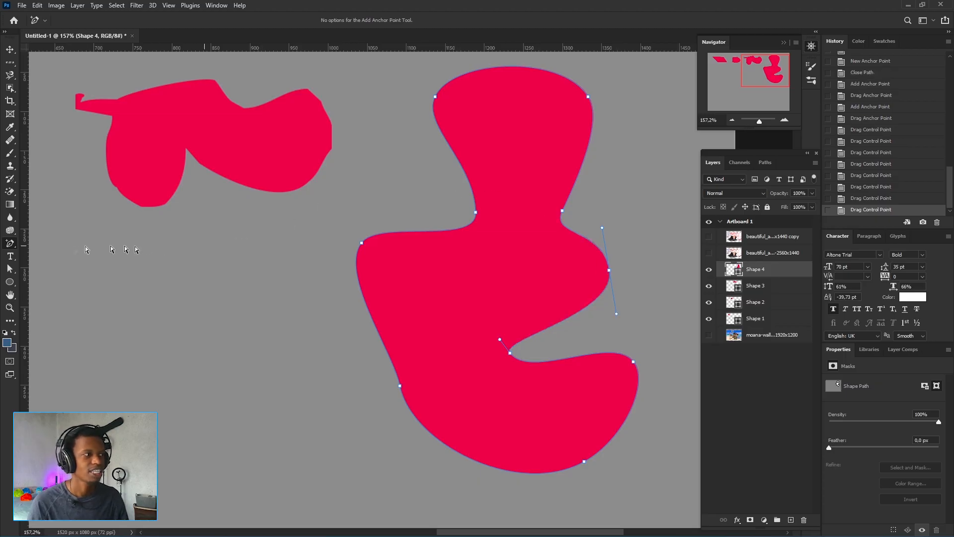
Switch to the Delete Anchor Point Tool and delete four anchors along the left side of the curvy shape
left_click(10, 243)
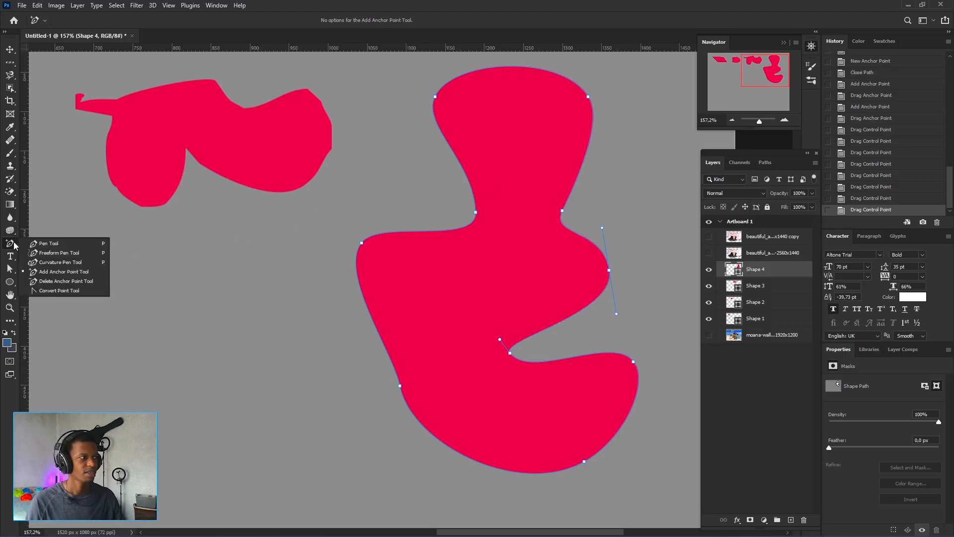
left_click(78, 281)
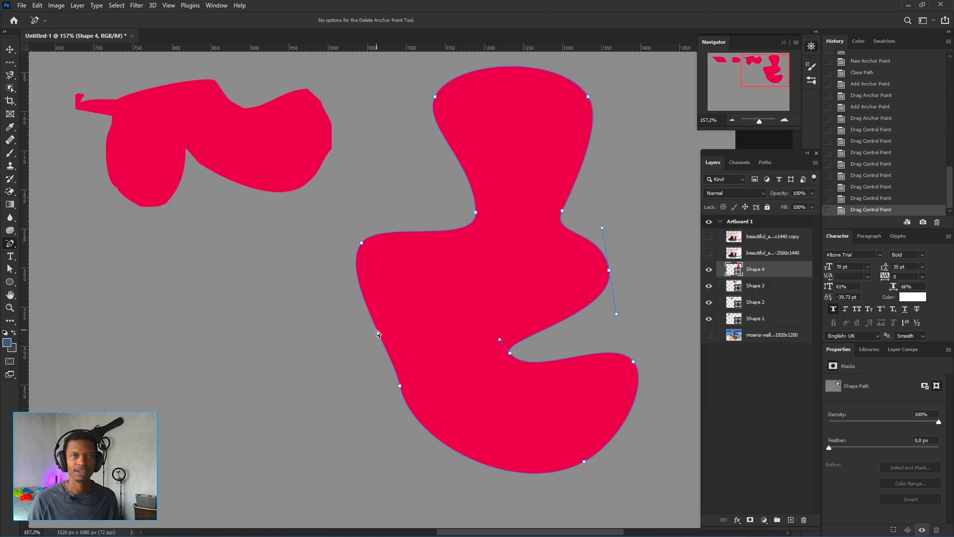
left_click(400, 385)
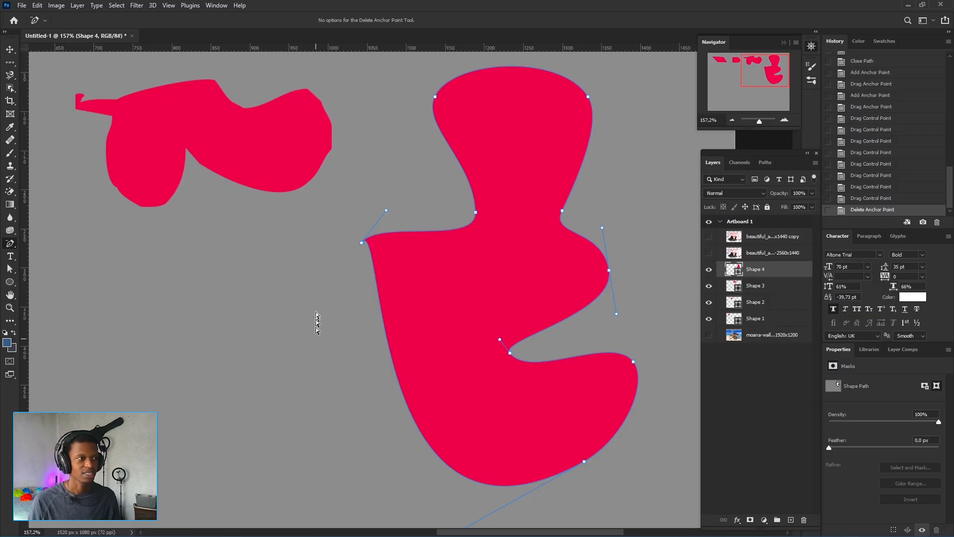
left_click(362, 244)
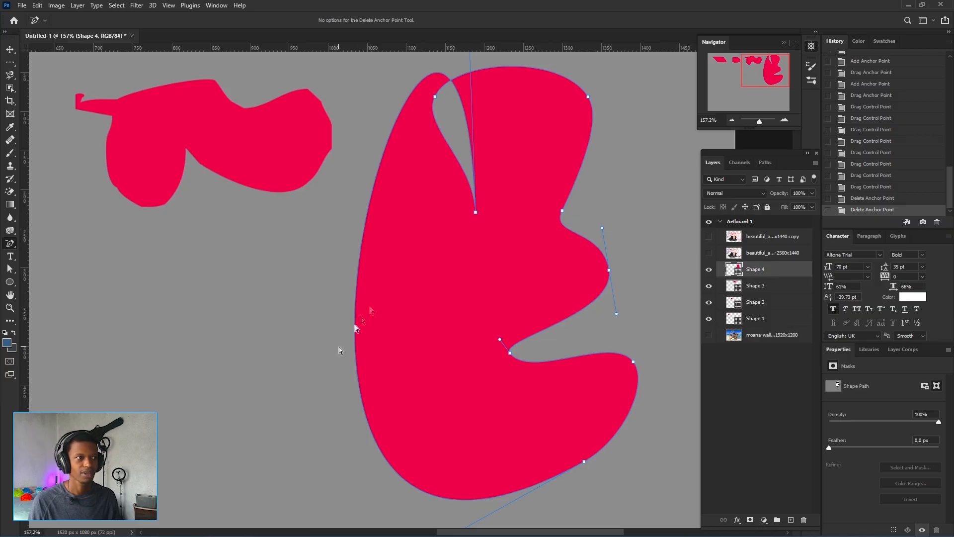
left_click(475, 212)
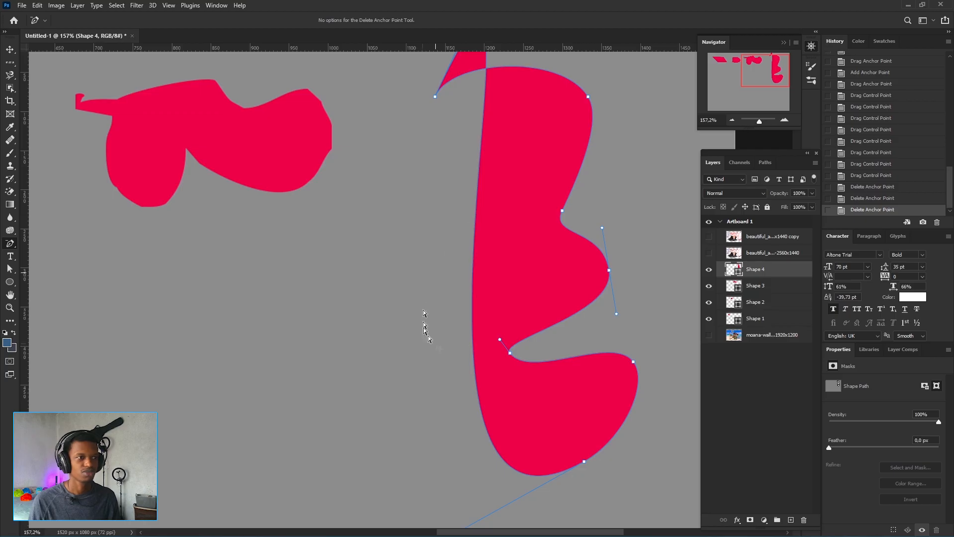
scroll(439, 348, "up", 1)
scroll(439, 349, "up", 1)
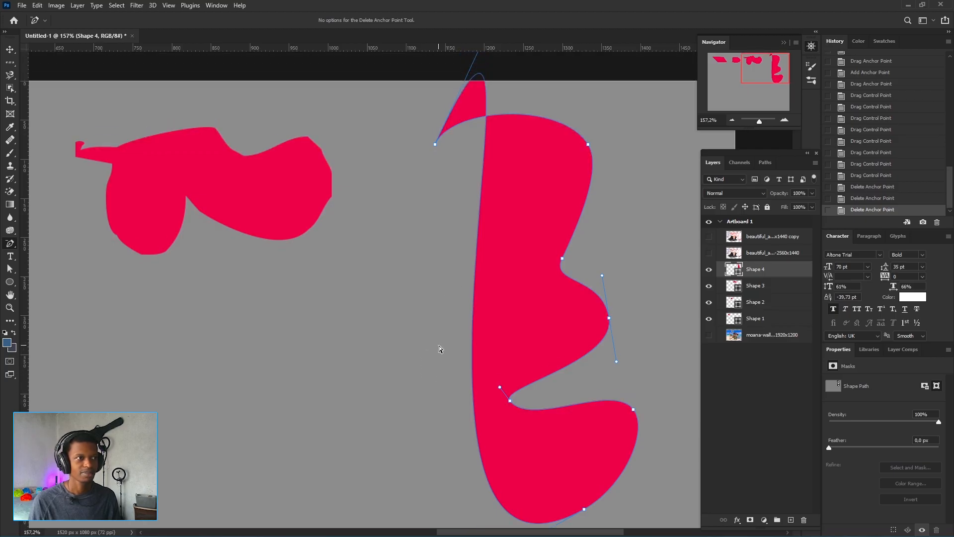
left_click(435, 145)
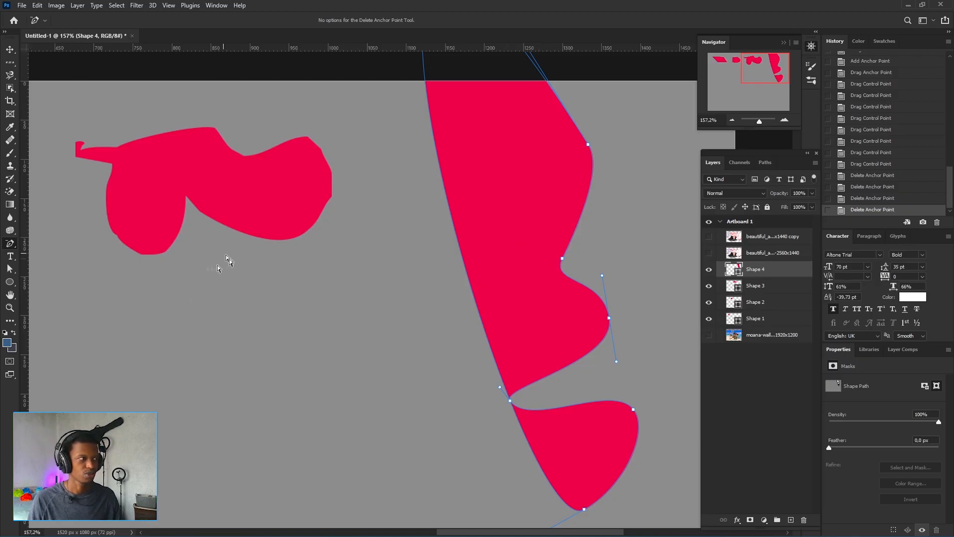
Move the curvy shape slightly down and to the left on the artboard
right_click(11, 245)
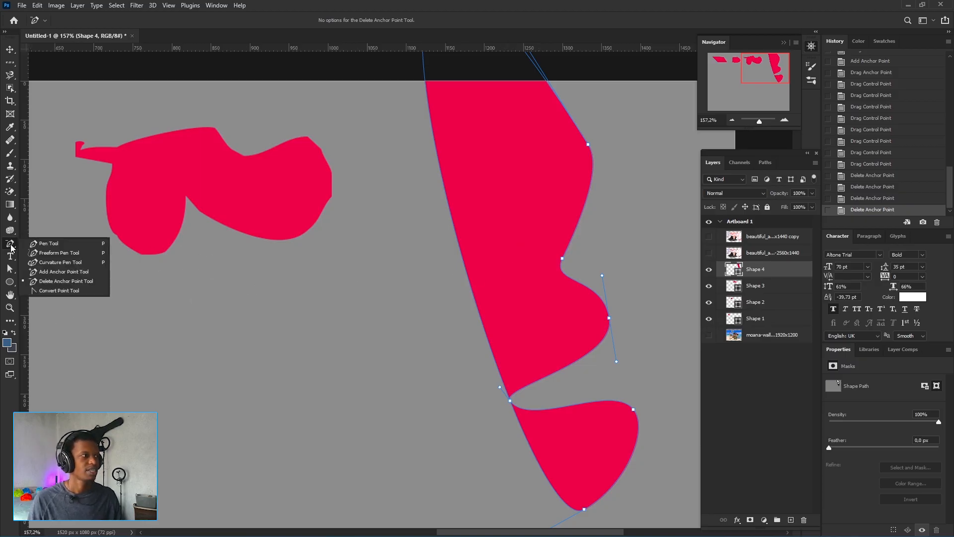
left_click(75, 291)
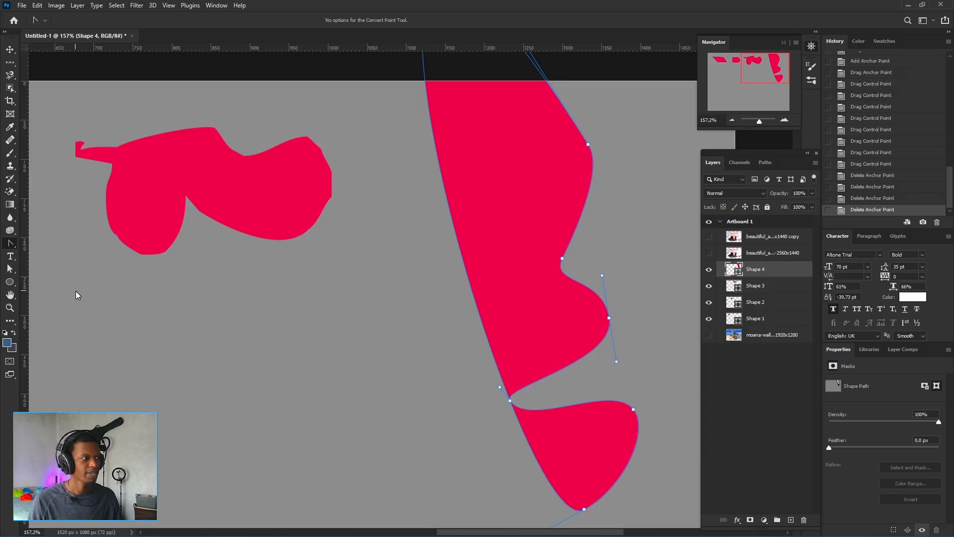
scroll(239, 307, "down", 5)
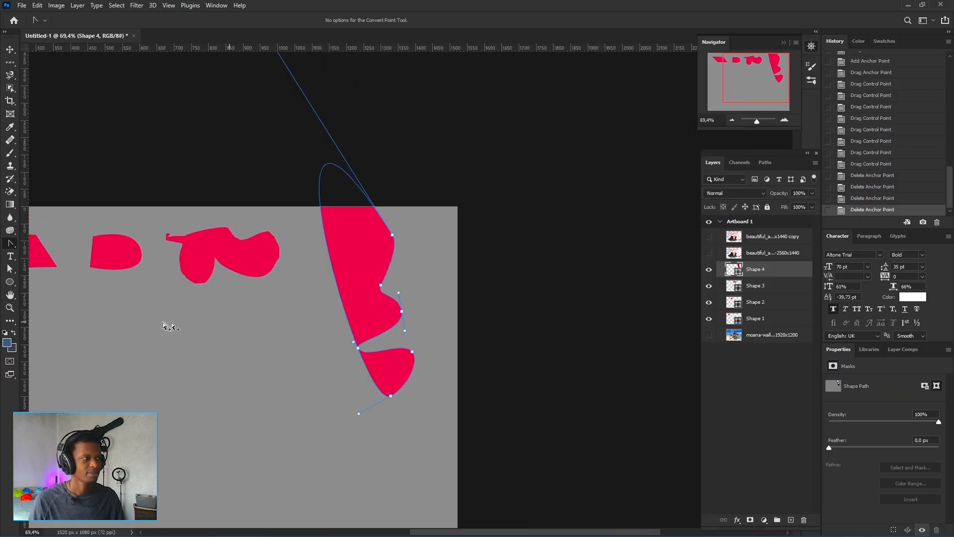
left_click_drag(170, 325, 308, 334)
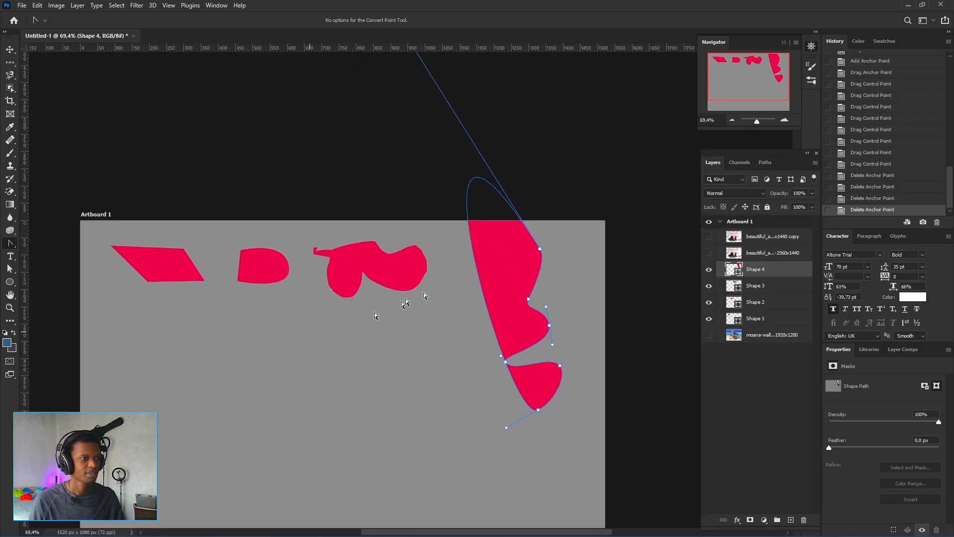
left_click_drag(505, 296, 469, 345)
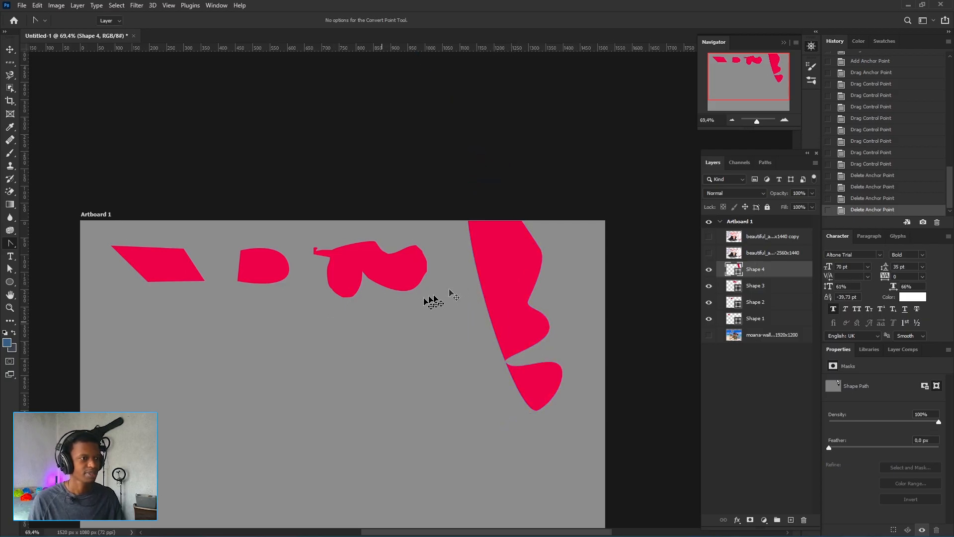
key("v")
left_click_drag(504, 287, 491, 356)
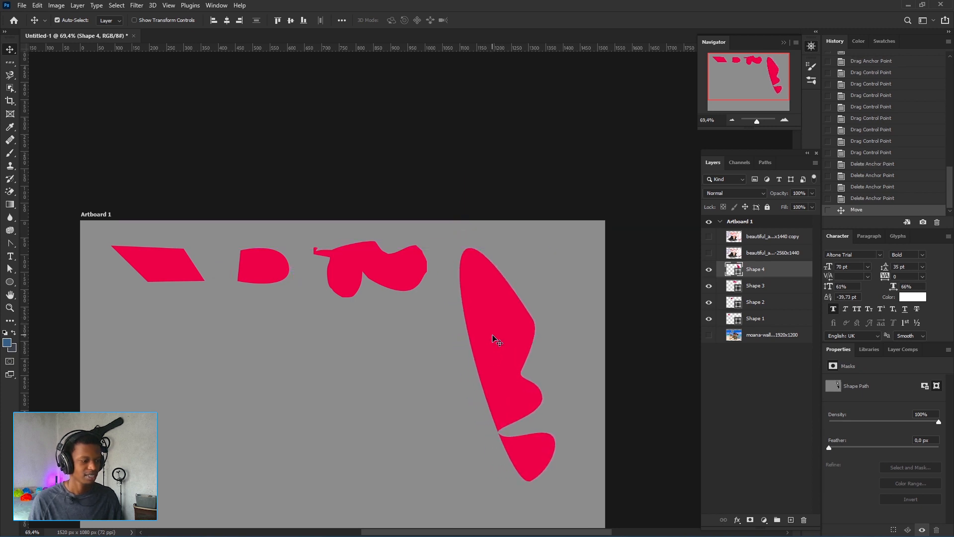
Use the Convert Point Tool to turn the anchor on the shape's upper right edge into a corner point
left_click(11, 244)
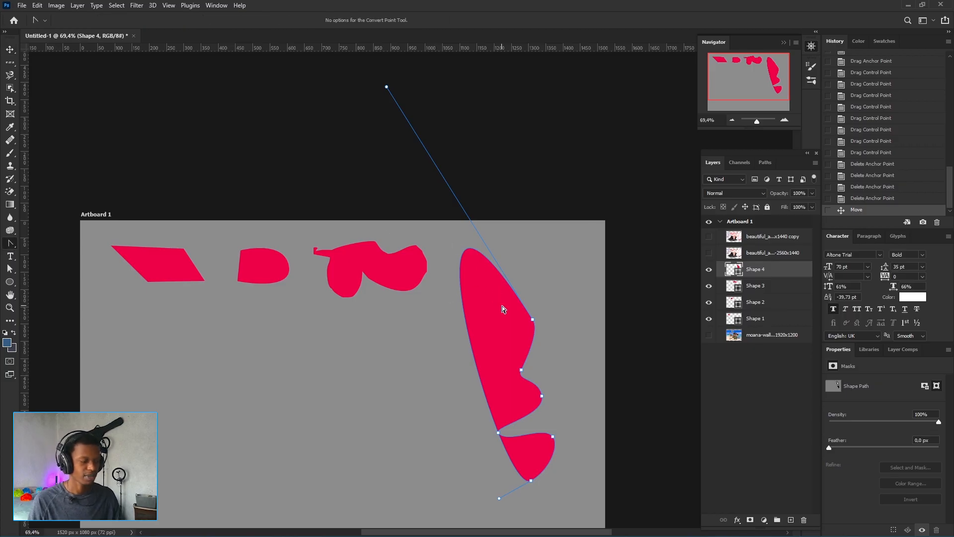
scroll(485, 304, "up", 3)
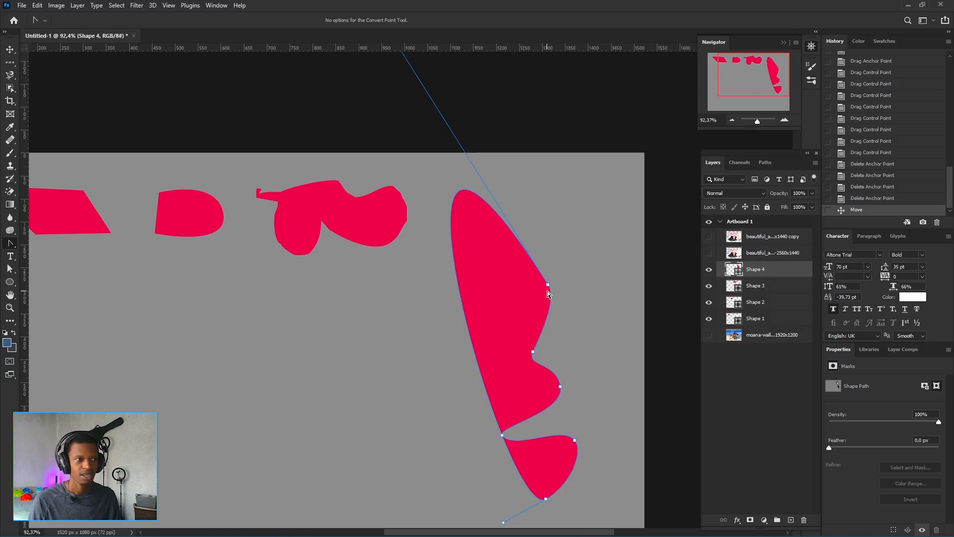
scroll(494, 271, "up", 2)
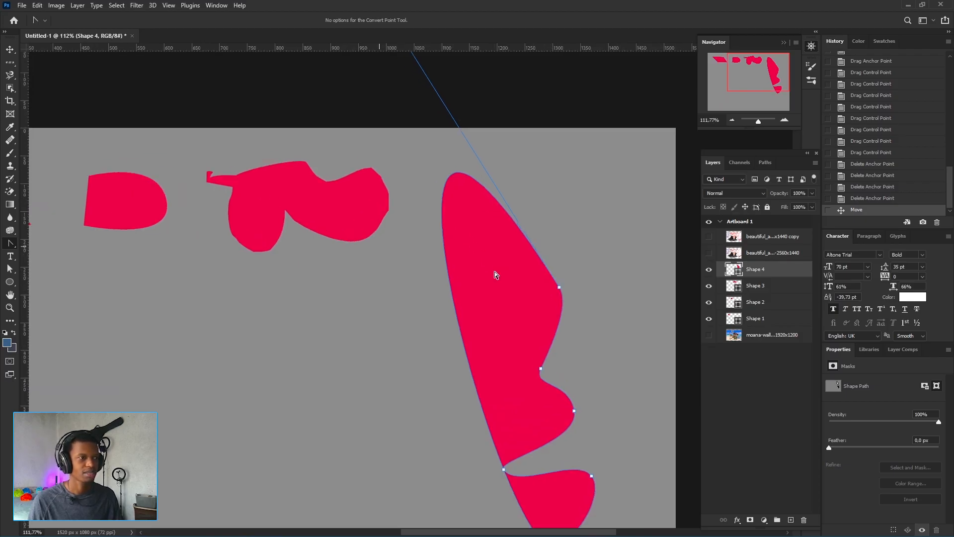
scroll(494, 271, "up", 1)
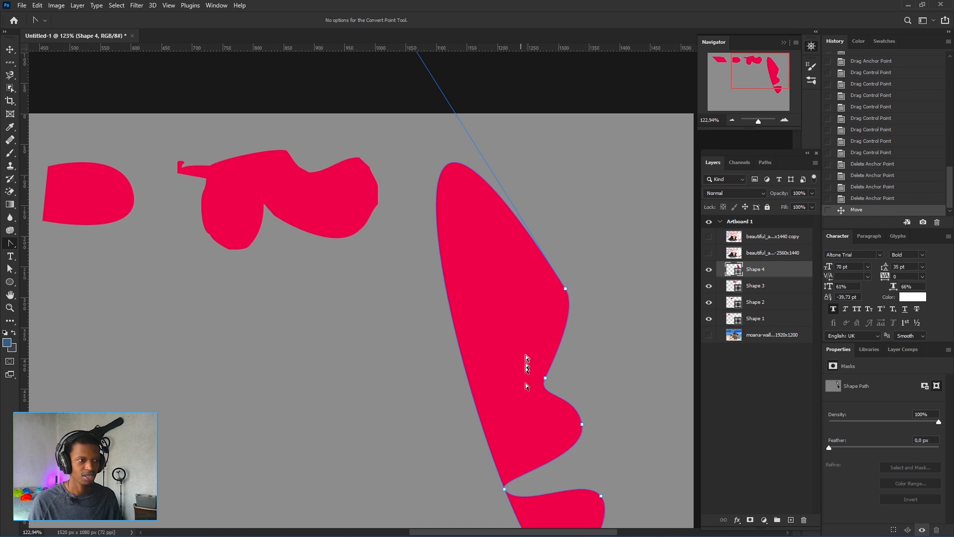
left_click(566, 289)
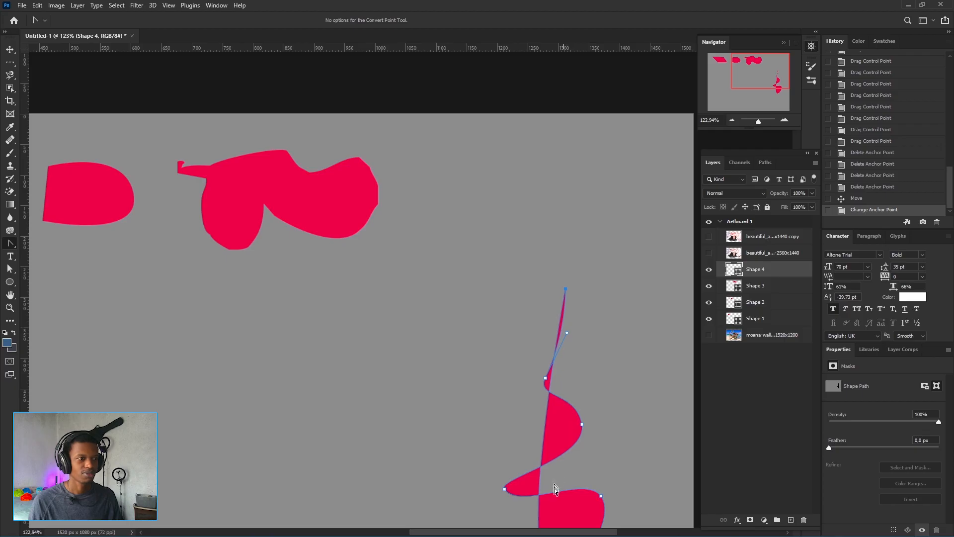
Draw a new shape with the Curvature Pen Tool by placing seven points below the existing shapes
scroll(555, 331, "down", 3)
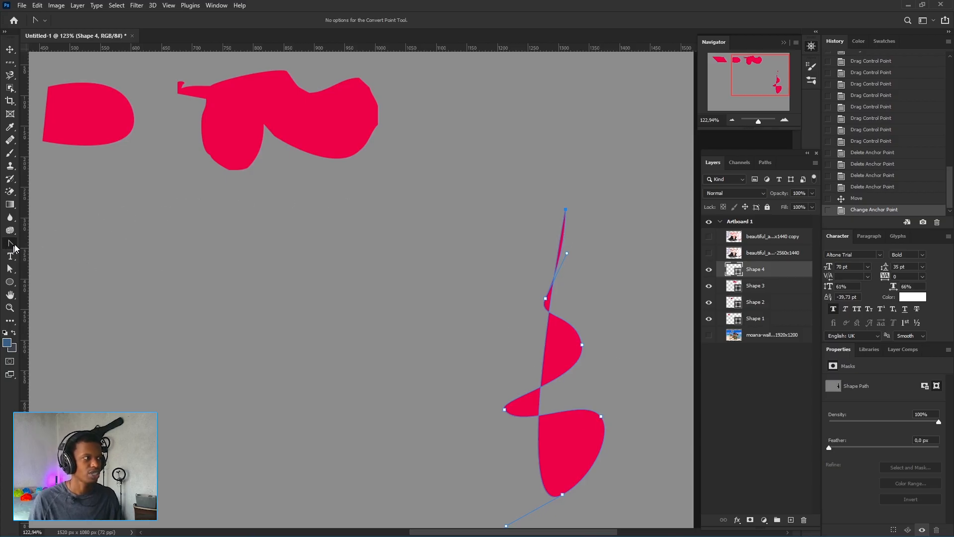
scroll(243, 299, "up", 2)
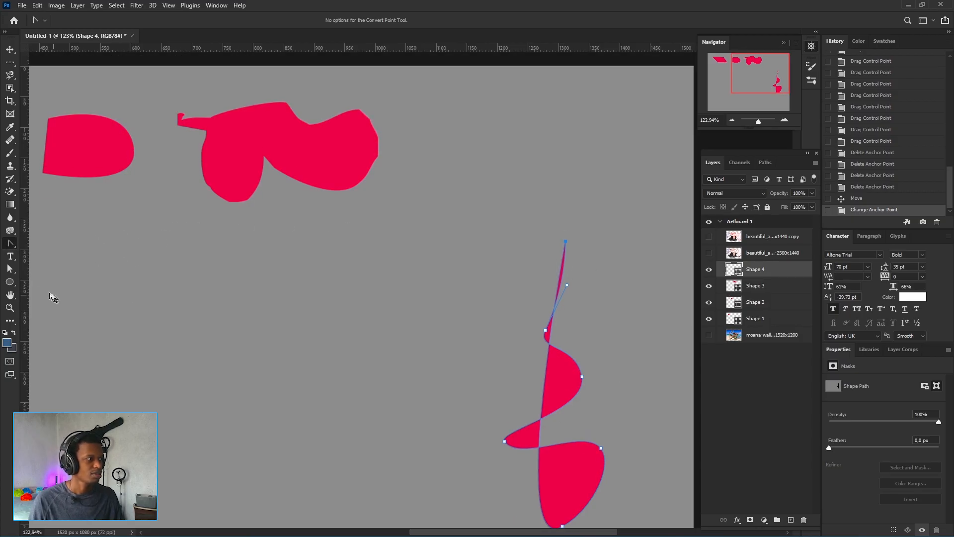
right_click(11, 243)
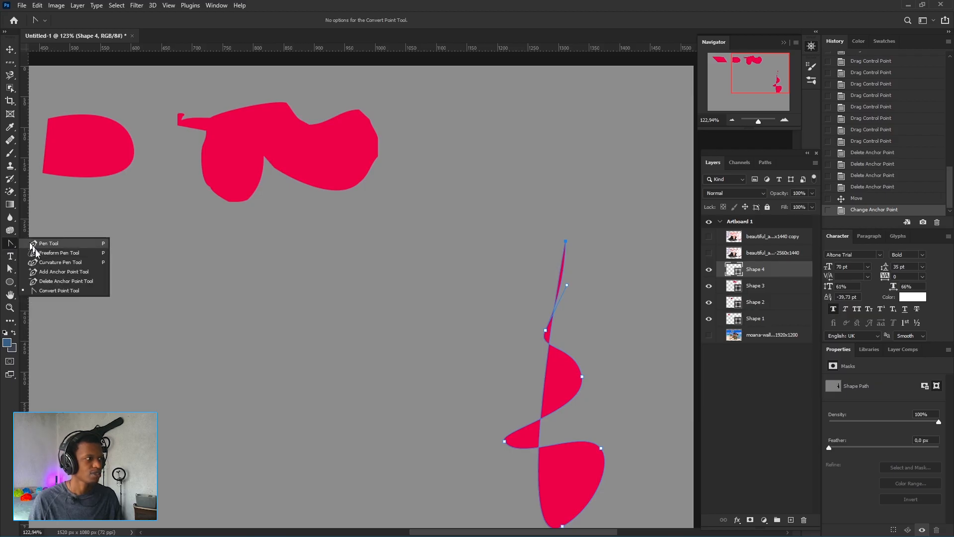
left_click(64, 260)
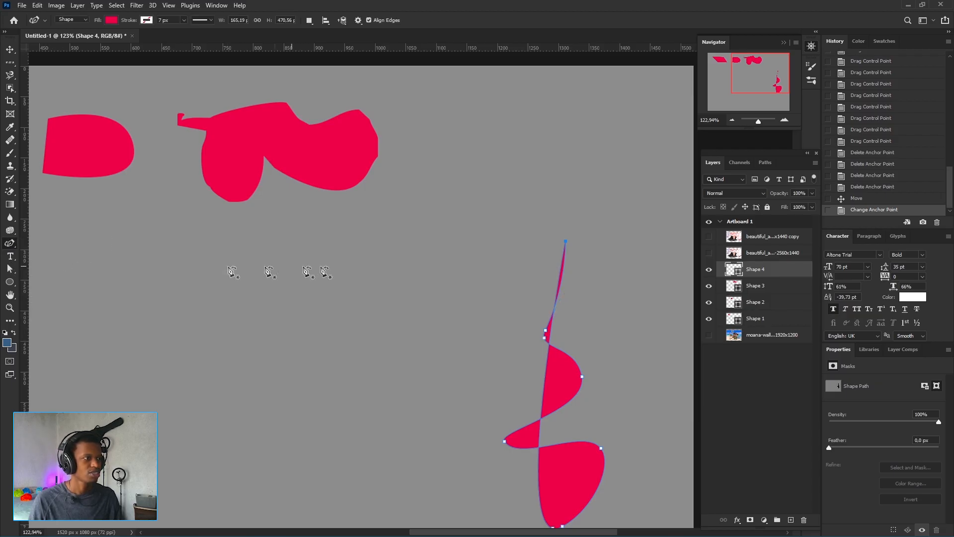
left_click(210, 246)
left_click(318, 262)
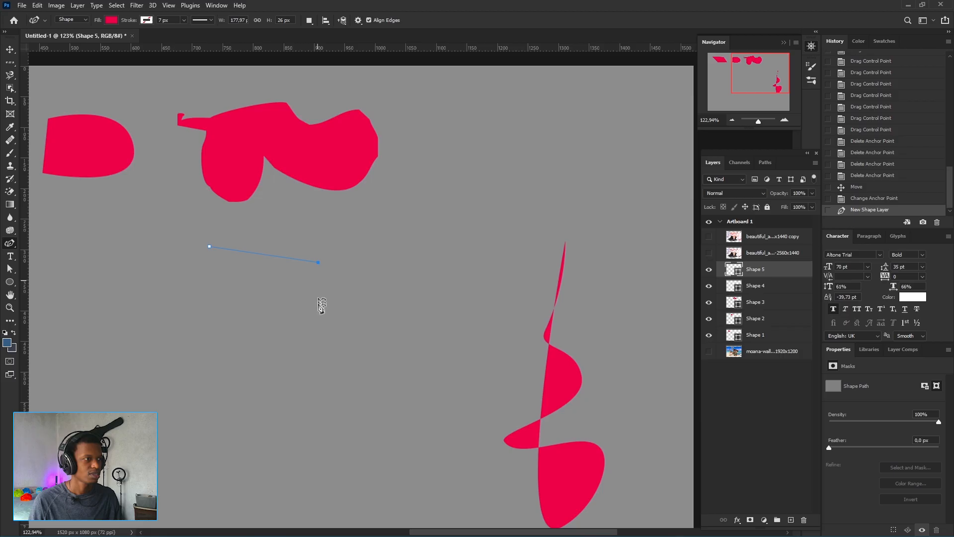
left_click(312, 332)
left_click(393, 370)
left_click(363, 425)
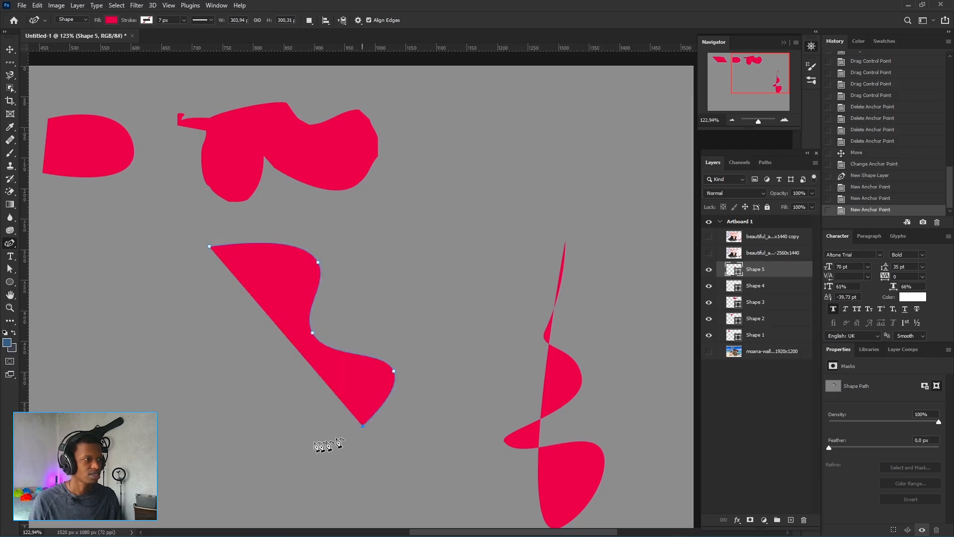
left_click(234, 413)
left_click(253, 330)
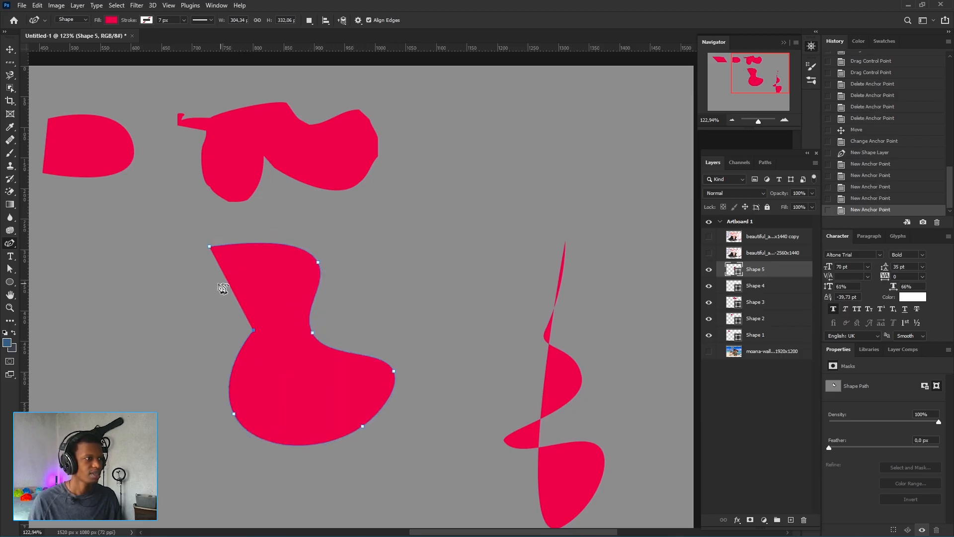
Close the curvature path at its starting point to complete the new shape
left_click(209, 245)
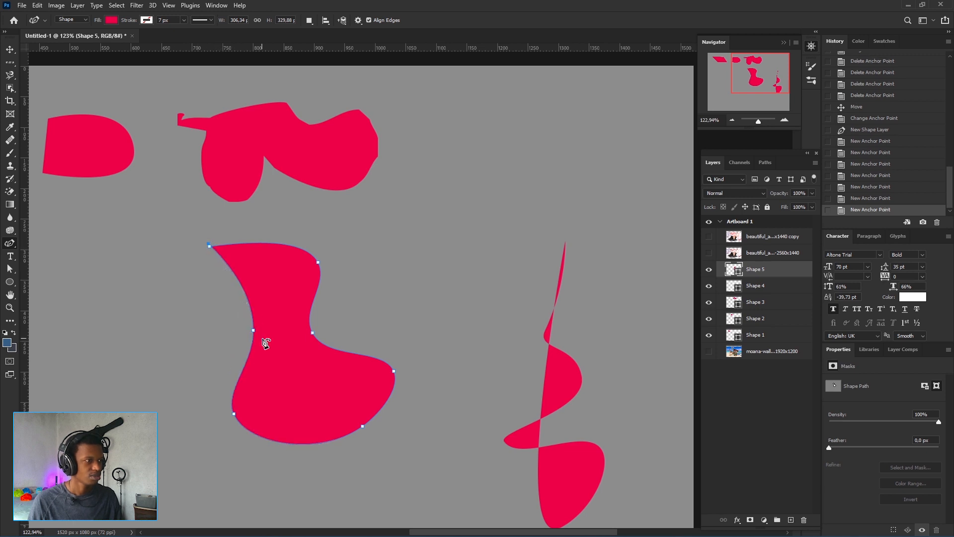
key("ctrl+z")
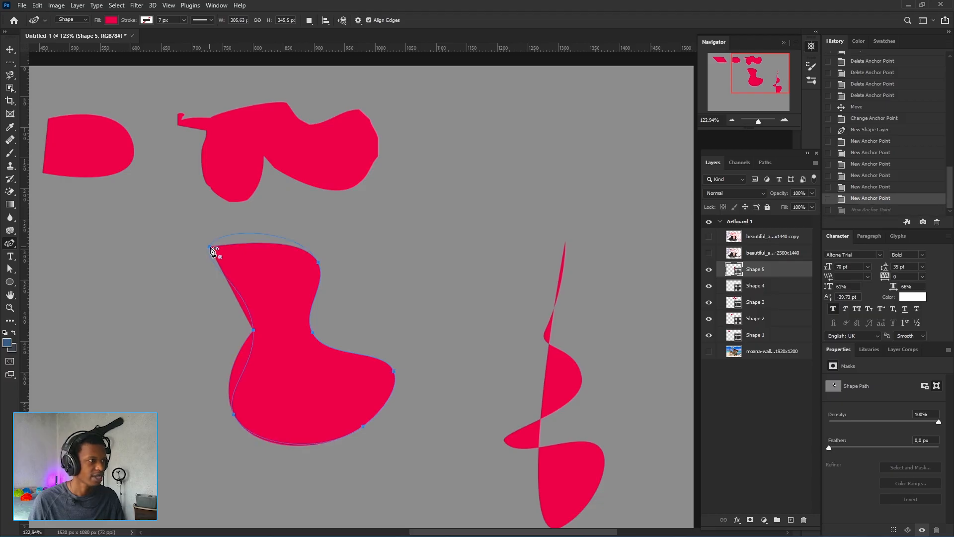
left_click_drag(214, 251, 215, 251)
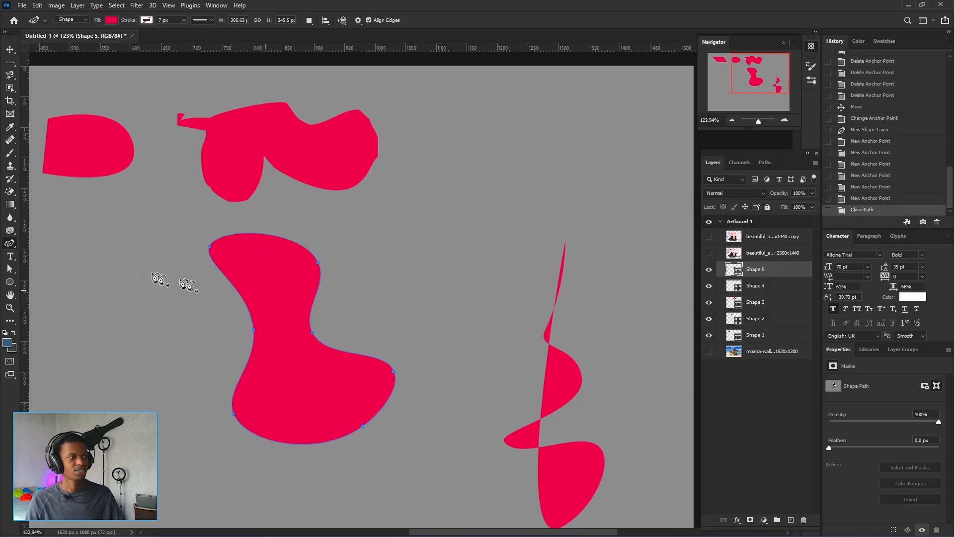
Use the Convert Point Tool to turn all seven anchors of the new shape into corner points
right_click(9, 243)
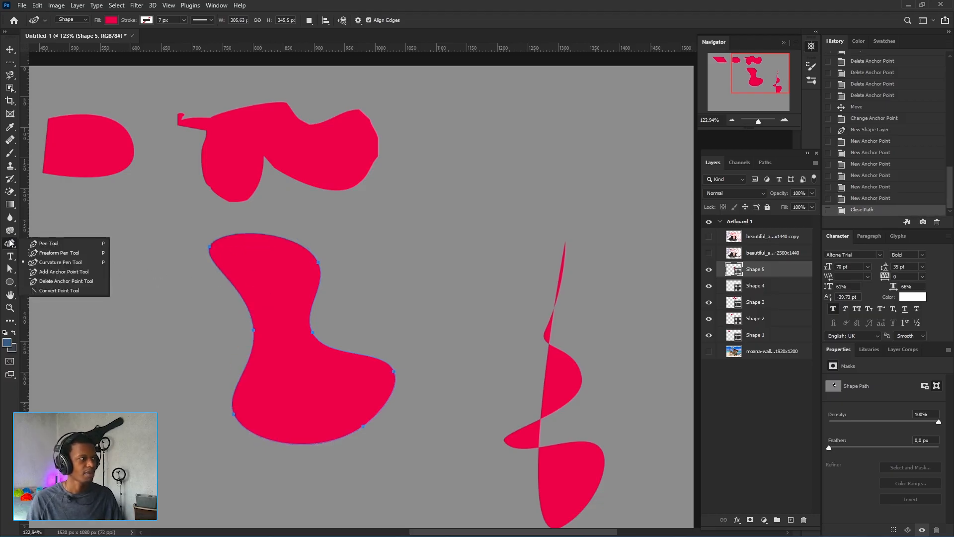
left_click(62, 290)
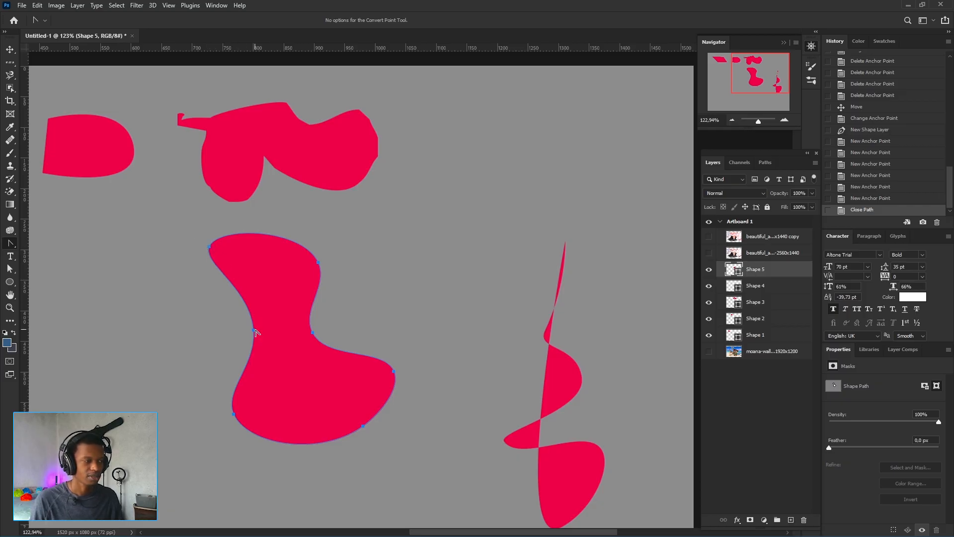
left_click(209, 247)
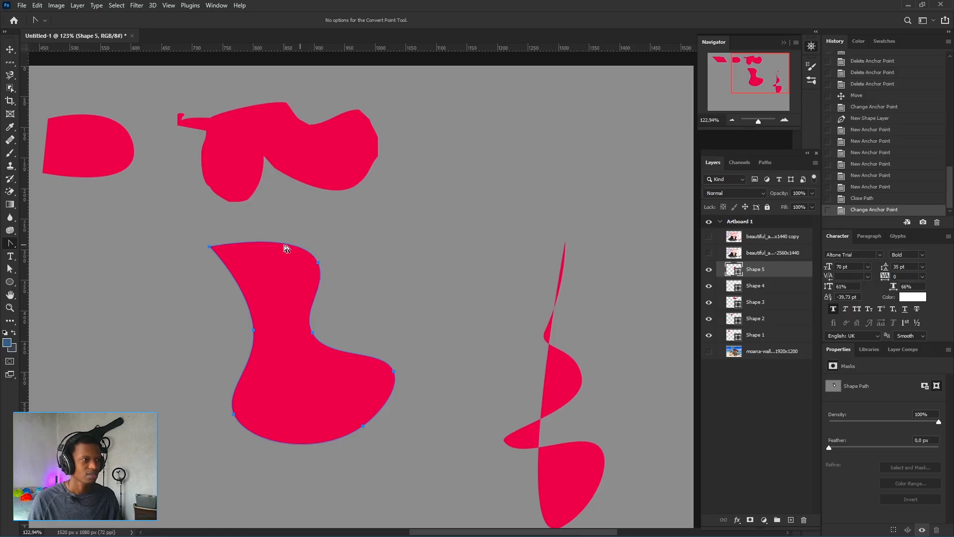
left_click(319, 262)
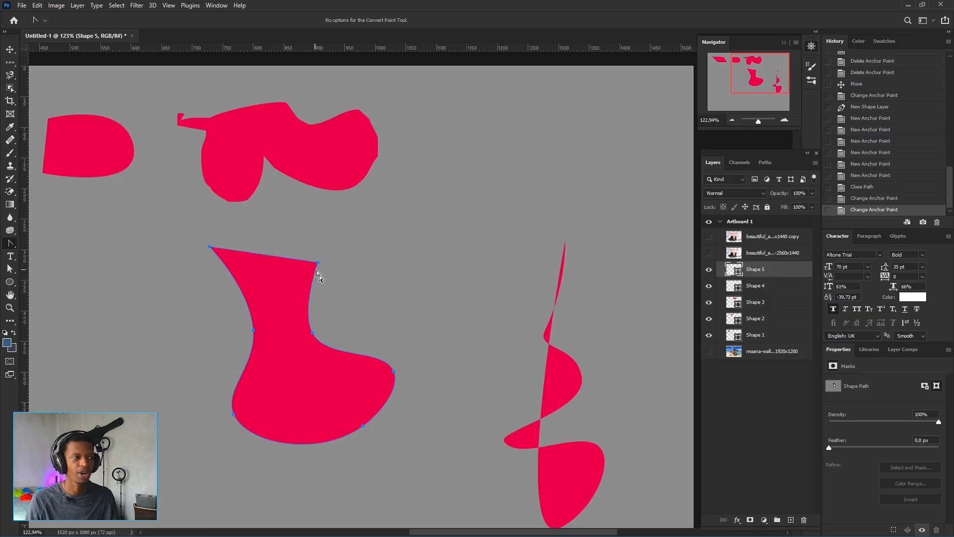
left_click(253, 330)
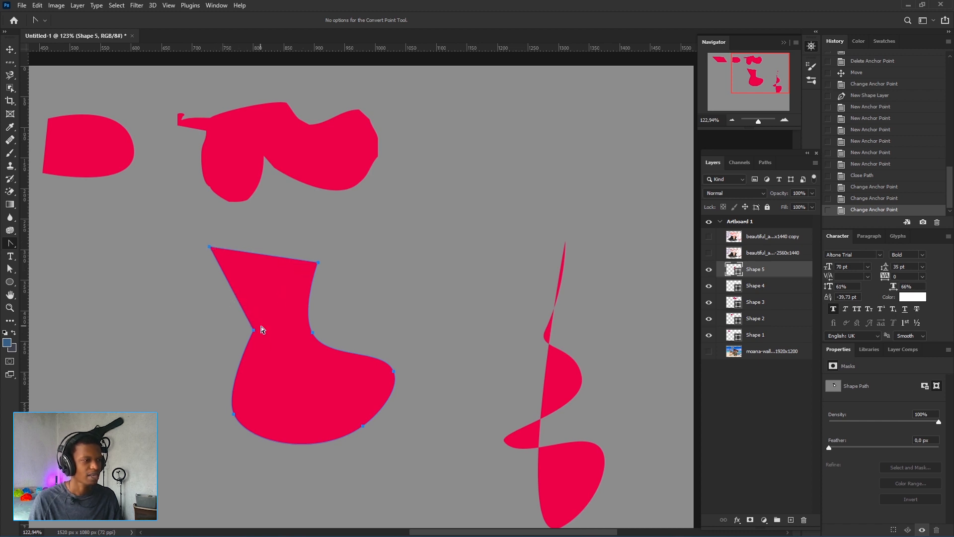
left_click(234, 414)
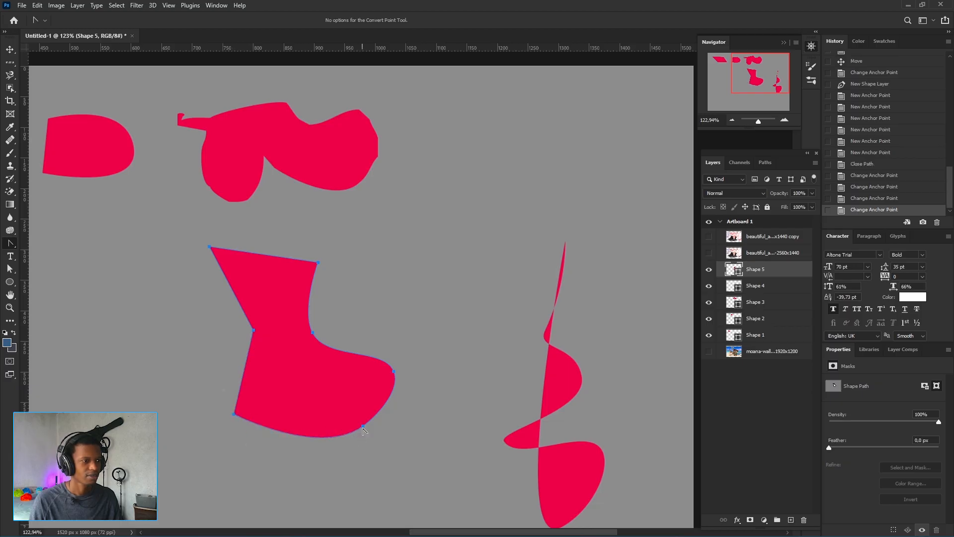
left_click(363, 426)
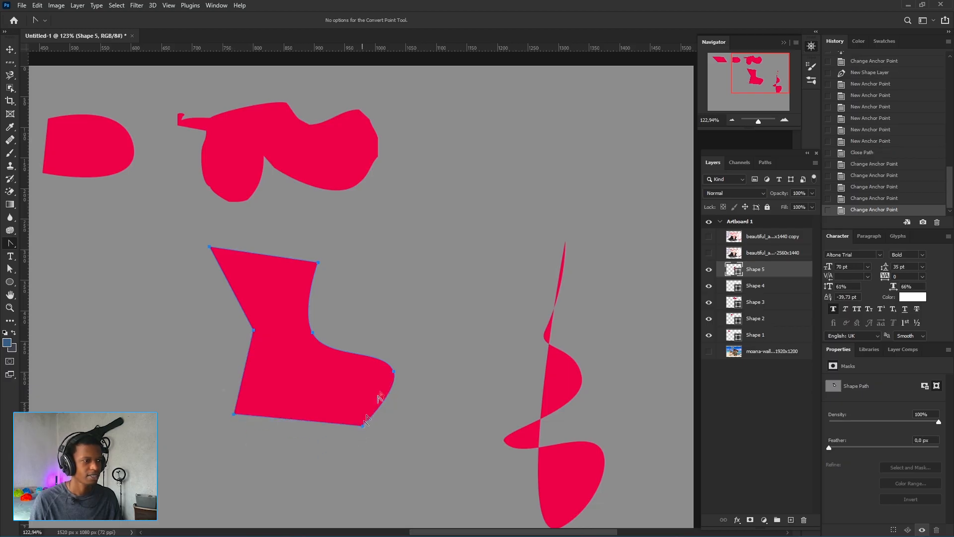
left_click(394, 371)
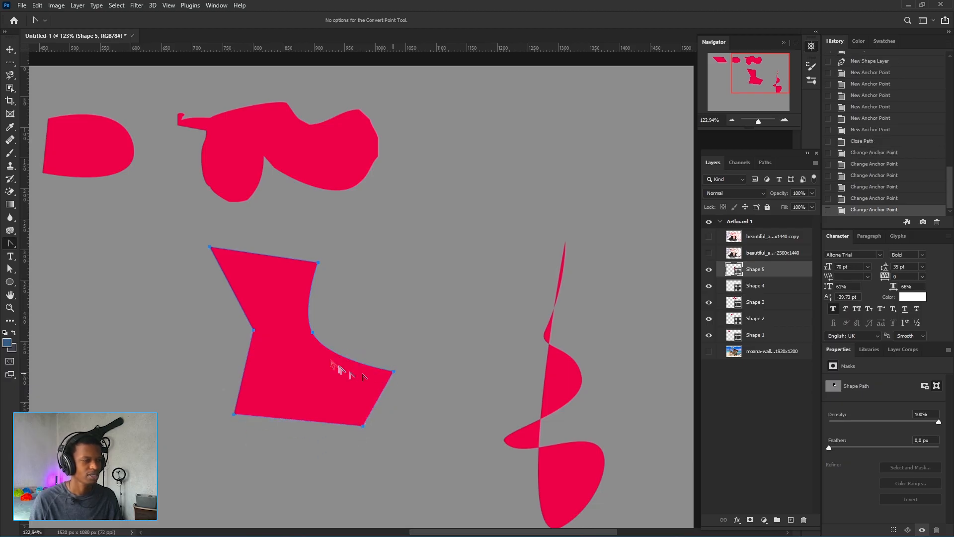
left_click(312, 332)
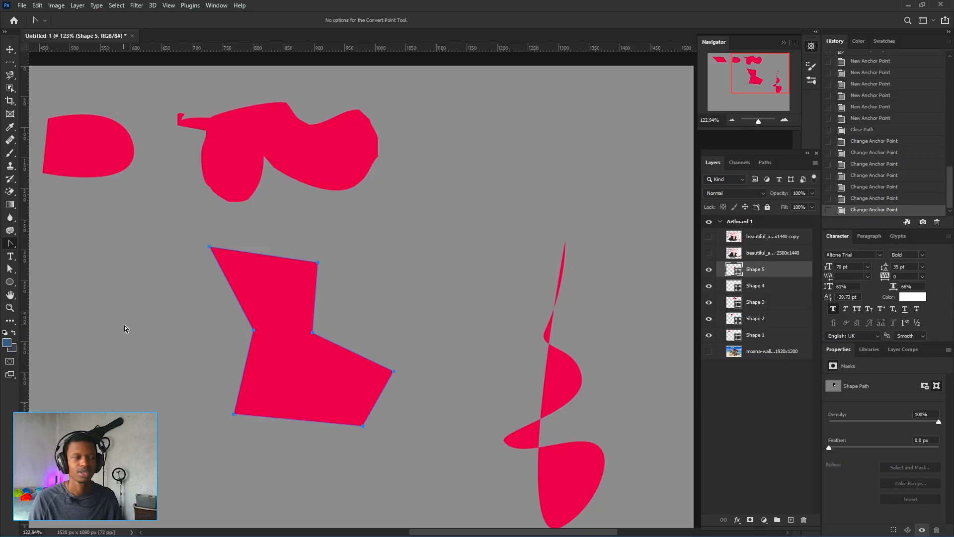
right_click(10, 243)
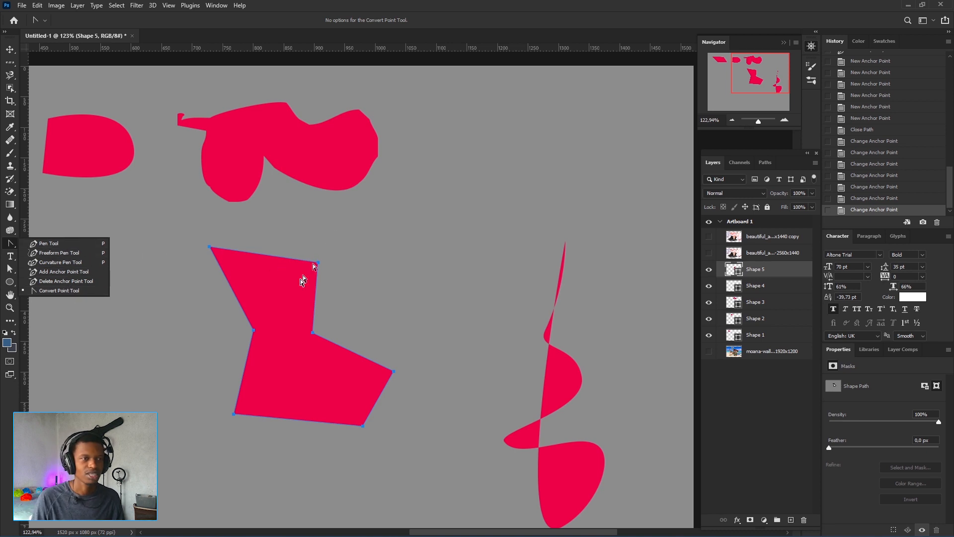
left_click(290, 243)
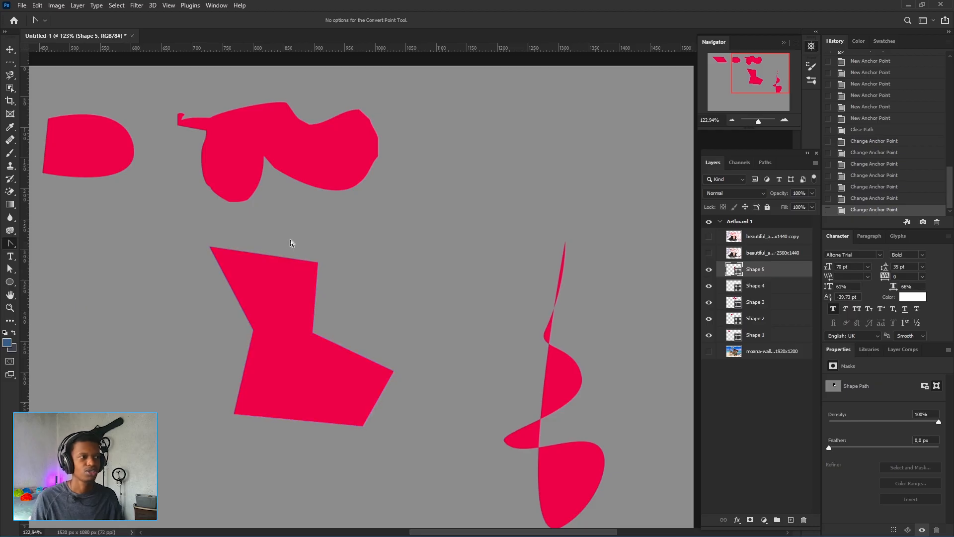
left_click(12, 244)
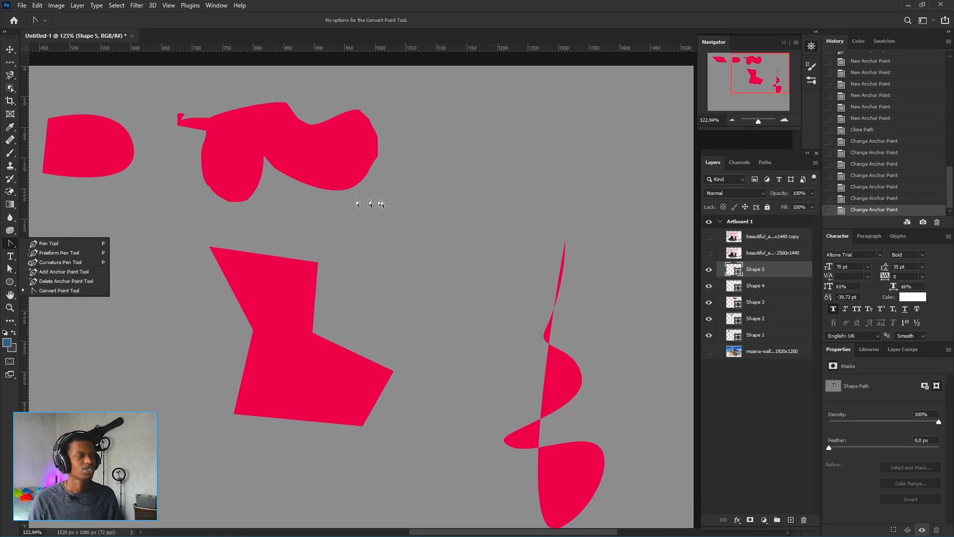
left_click(277, 287)
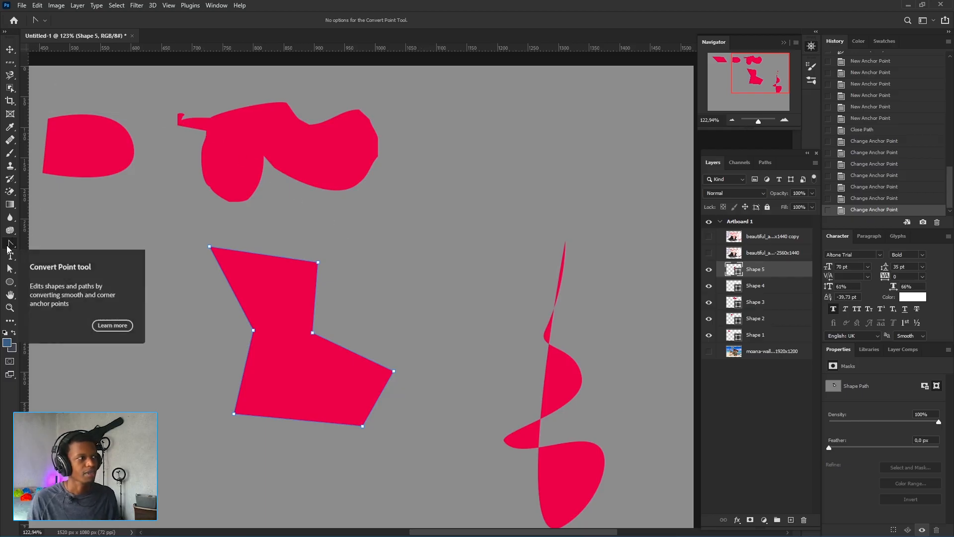
left_click_drag(10, 244, 51, 244)
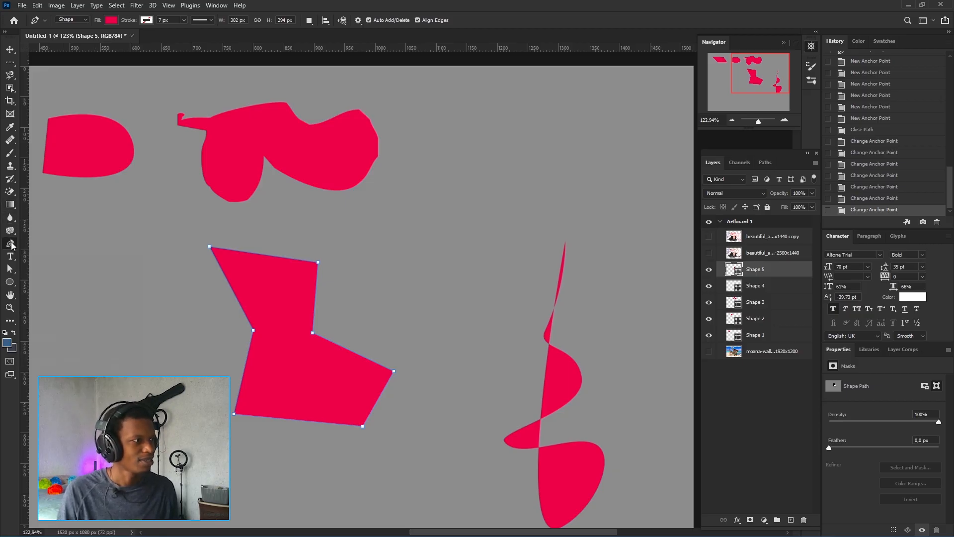
left_click(14, 180)
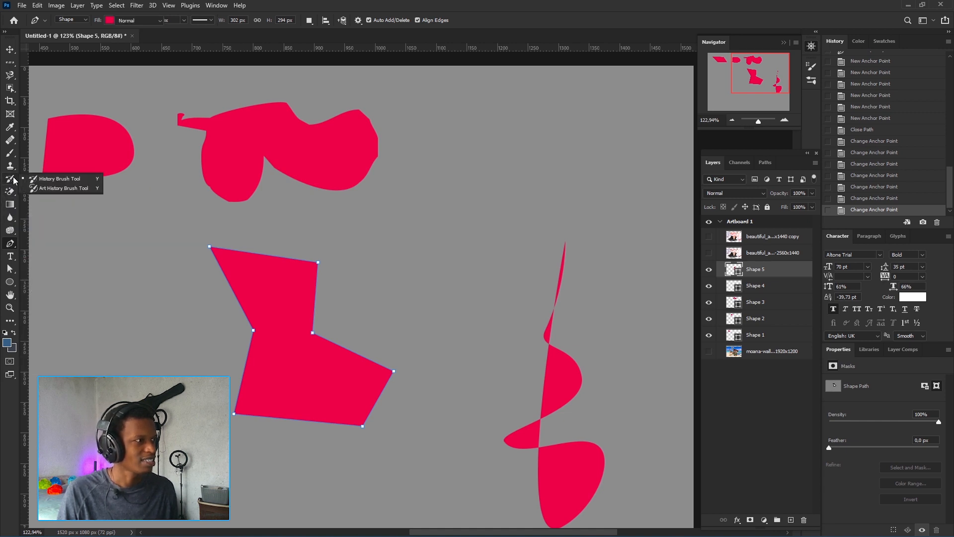